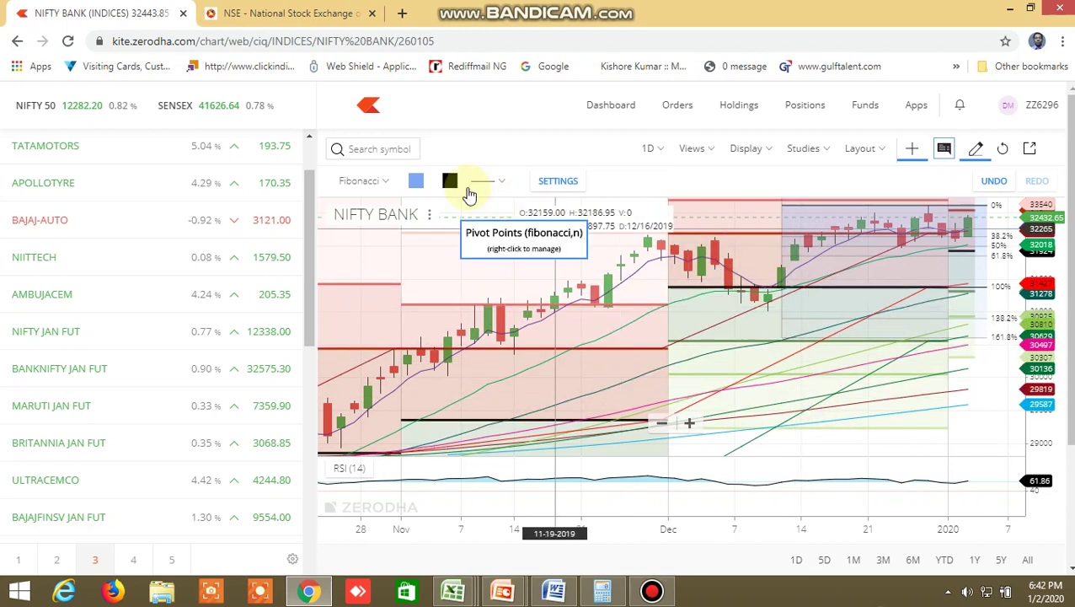
# - Search for "nifty 50" and load the NIFTY 50 index chart
pyautogui.click(375, 148)
pyautogui.write('n')
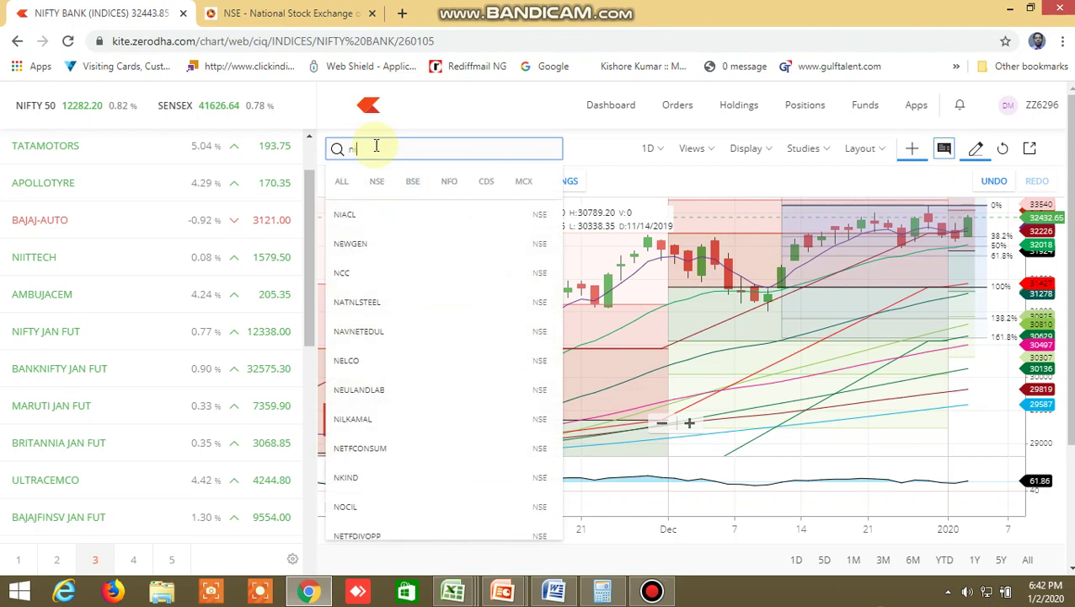
pyautogui.write('ifty 5')
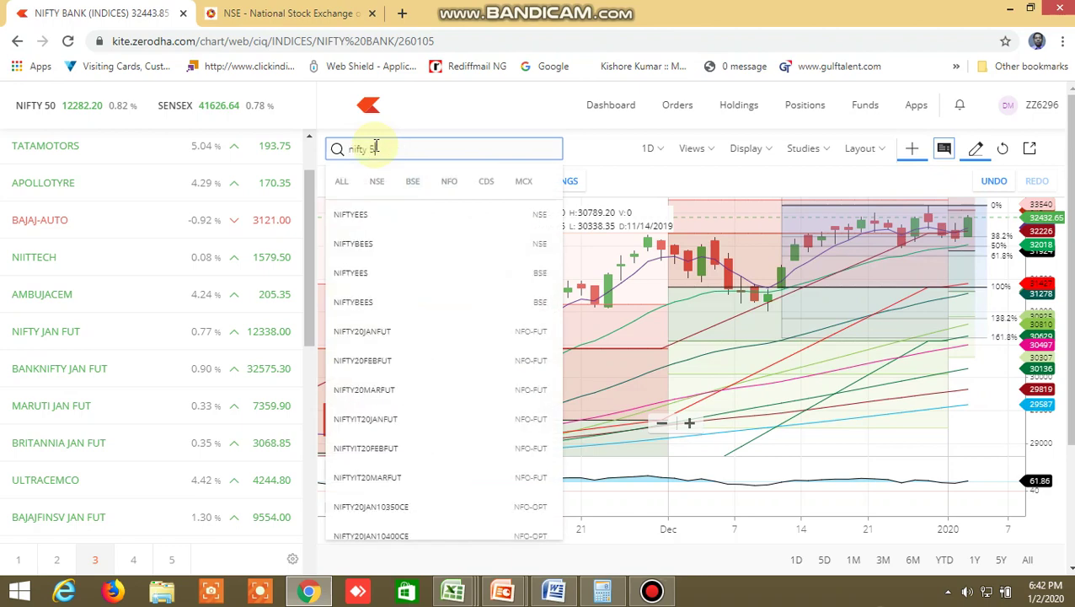
pyautogui.write('0')
pyautogui.click(367, 216)
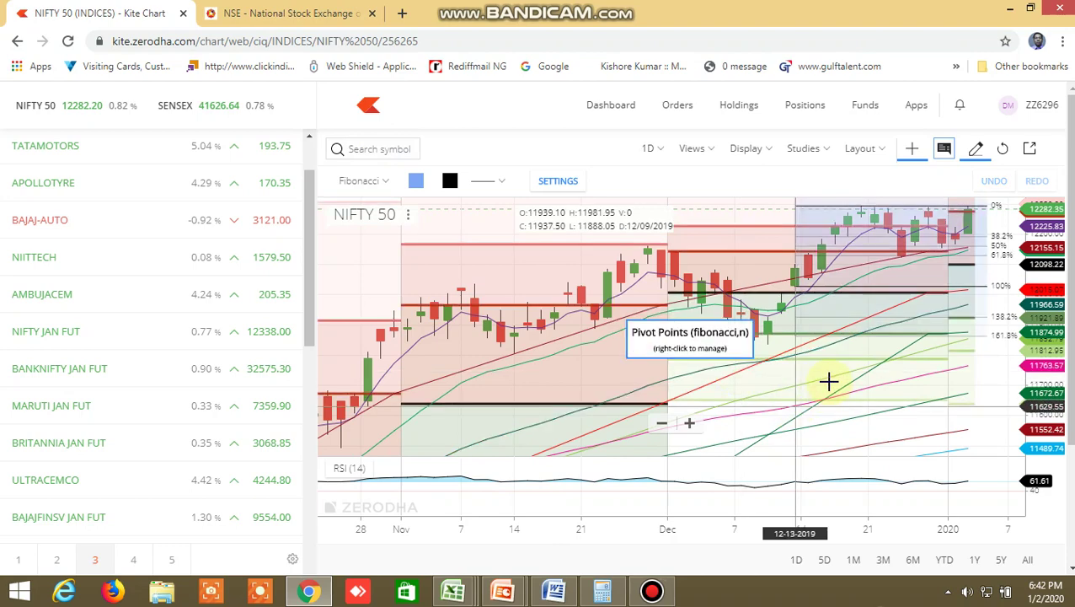
pyautogui.scroll(3, 825, 380)
pyautogui.rightClick(899, 375)
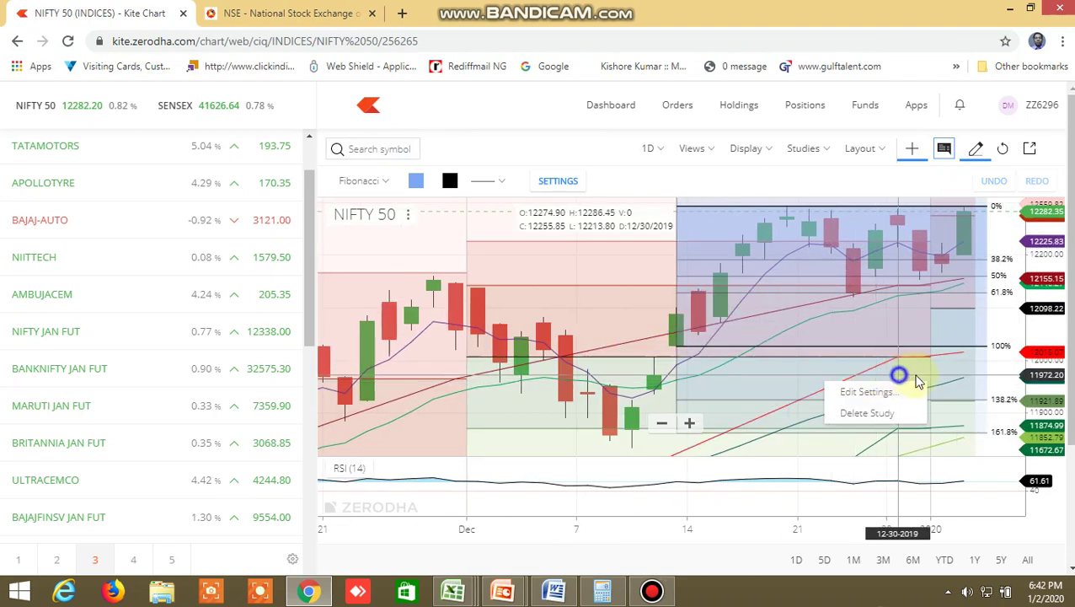
pyautogui.rightClick(917, 381)
pyautogui.moveTo(761, 291)
pyautogui.mouseDown()
pyautogui.moveTo(878, 326)
pyautogui.moveTo(935, 403)
pyautogui.mouseUp()
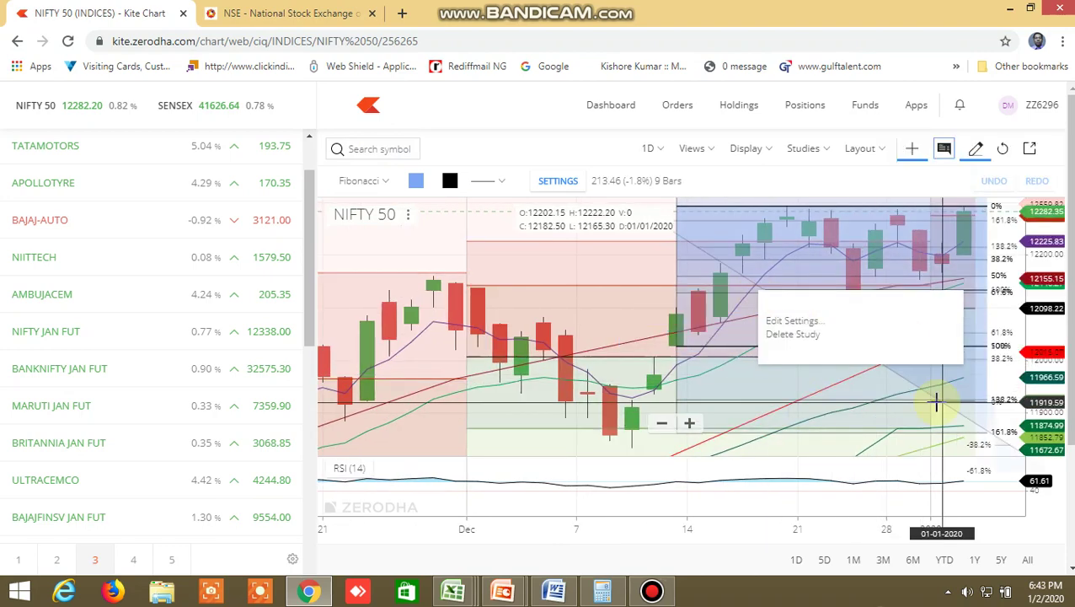
pyautogui.click(993, 180)
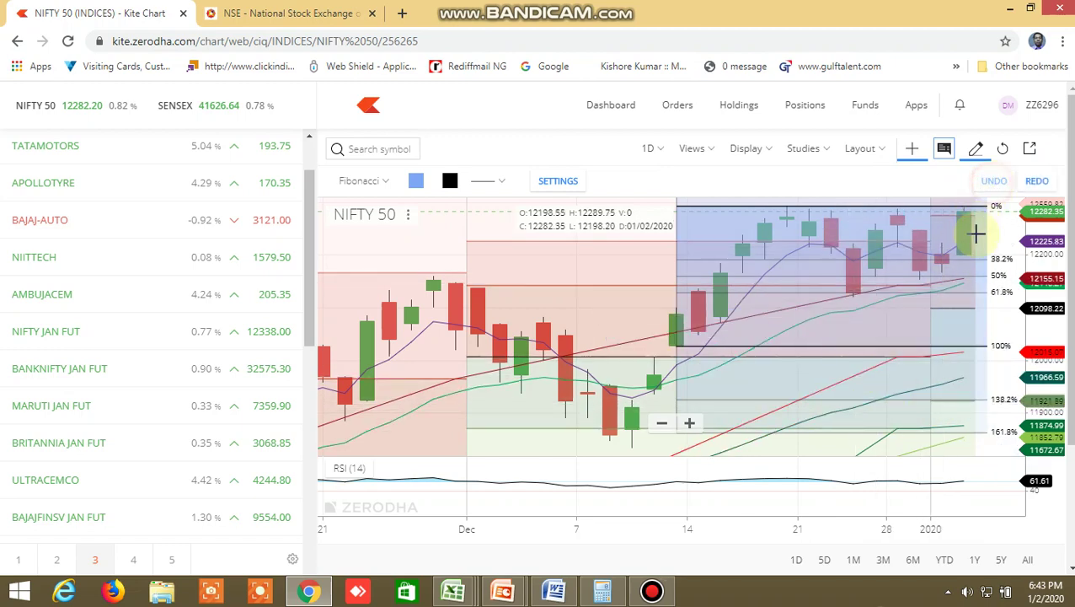
# - Switch to the BUY SELL LEVEL CUM SCREENER workbook in Excel and check the inside-bar and NR7 results down to the nifty fut row
pyautogui.scroll(3, 834, 370)
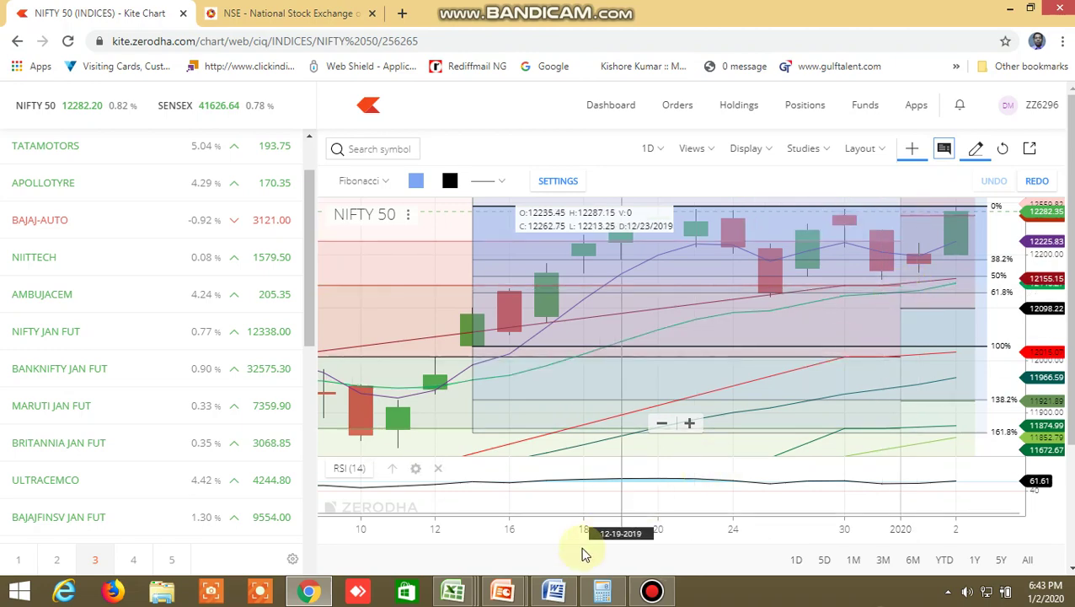
pyautogui.moveTo(452, 590)
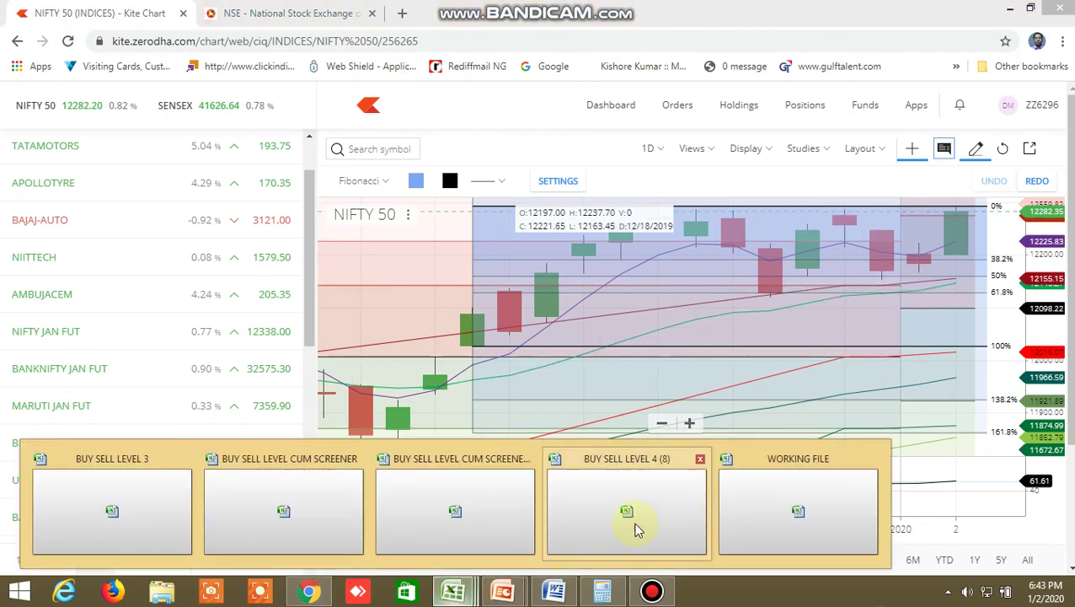
pyautogui.click(476, 504)
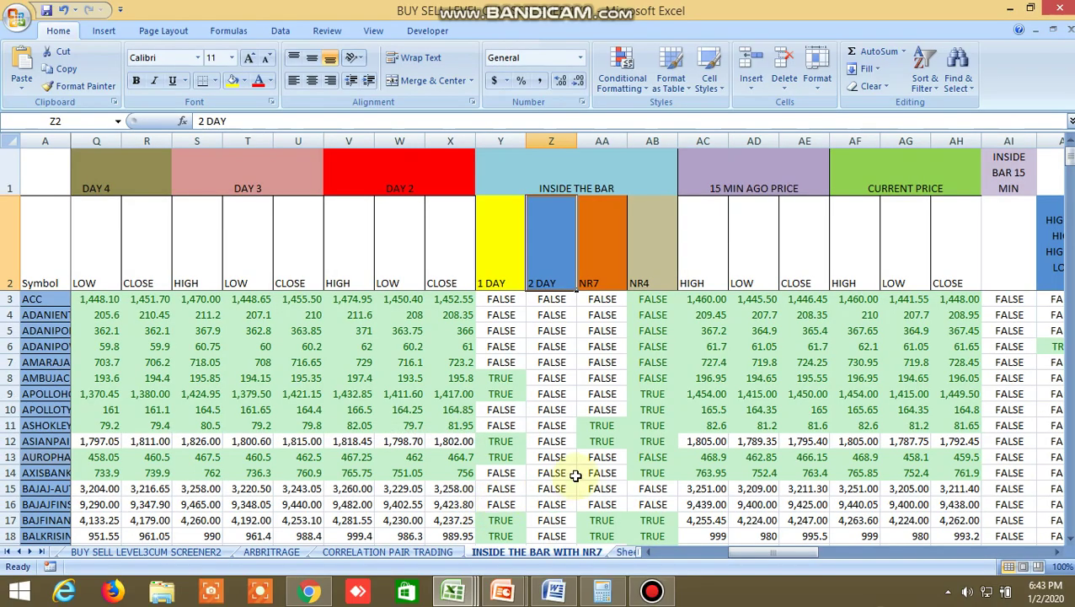
pyautogui.scroll(-10, 432, 443)
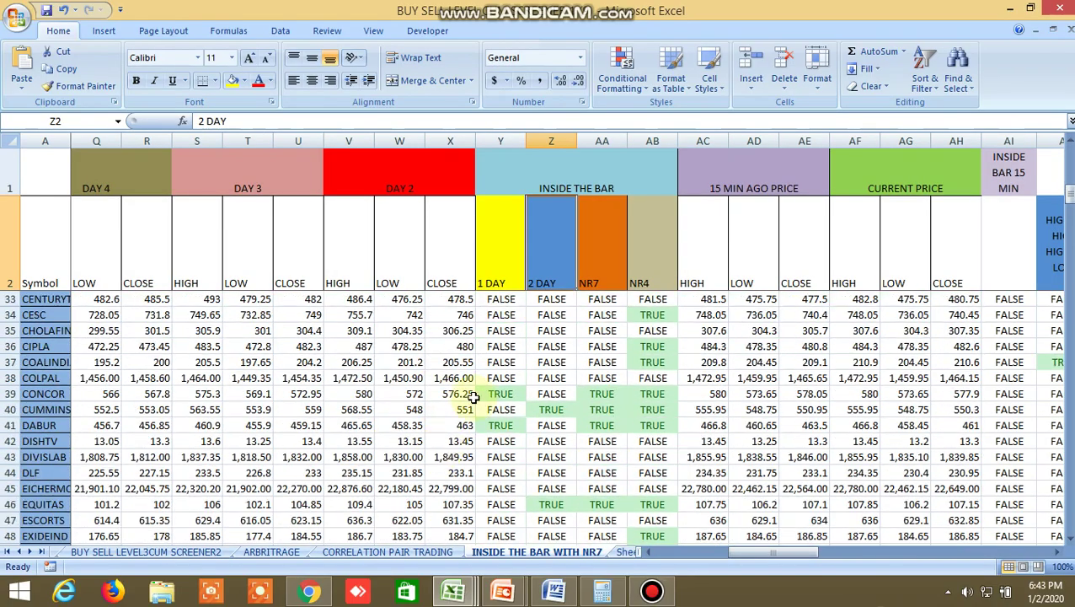
pyautogui.scroll(-15, 407, 368)
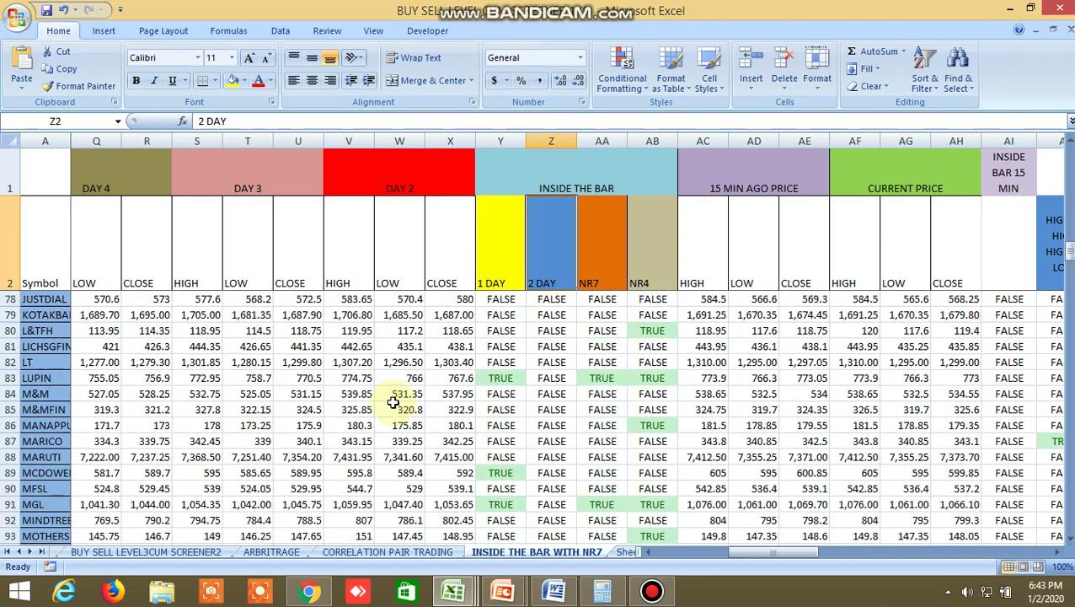
pyautogui.scroll(-20, 393, 403)
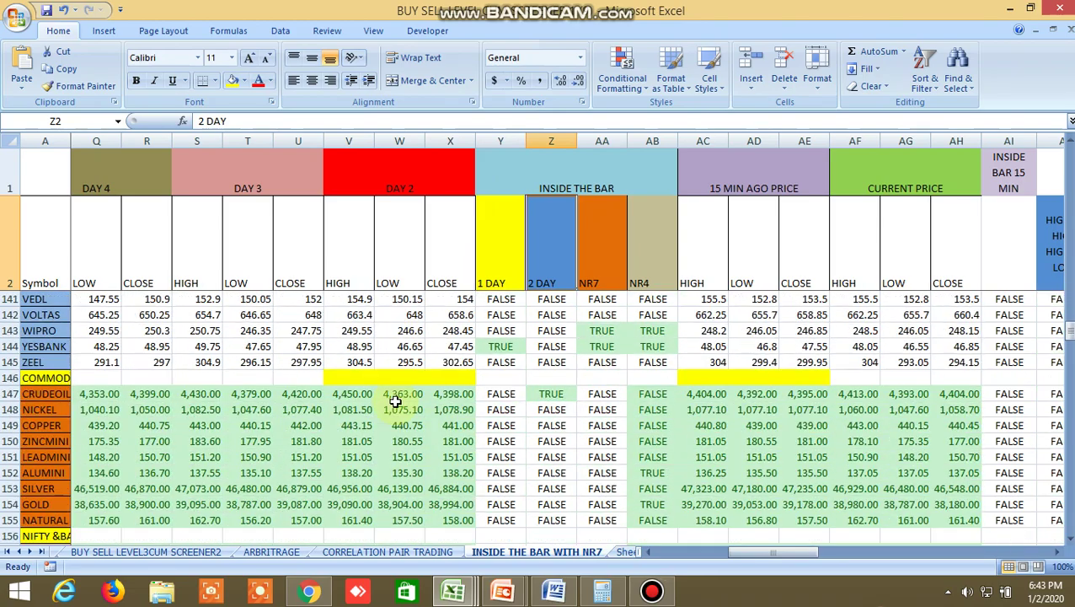
pyautogui.scroll(-3, 434, 430)
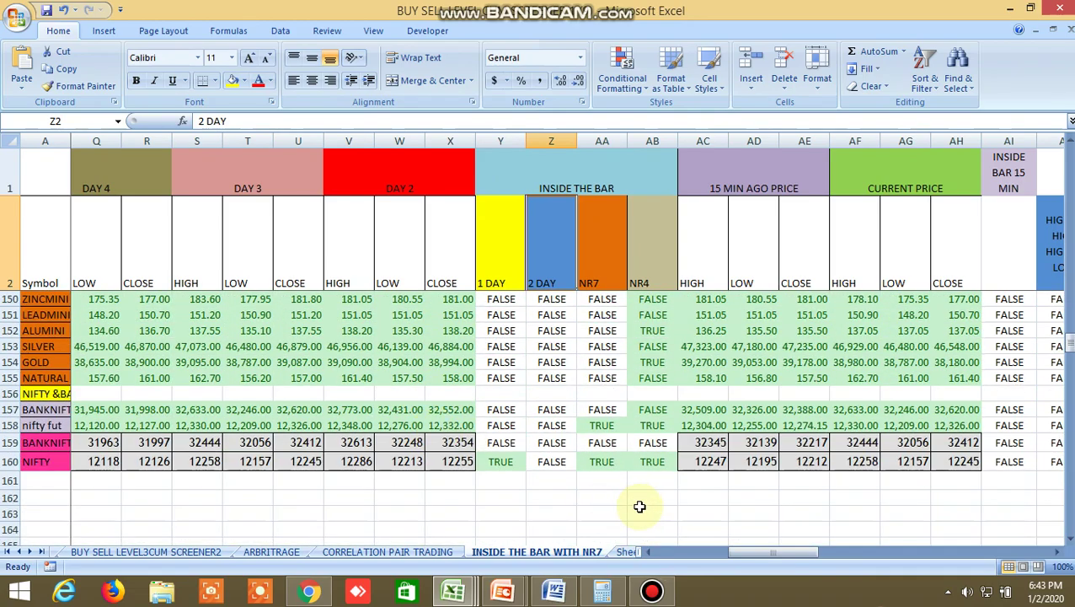
pyautogui.moveTo(750, 552); pyautogui.dragTo(749, 555)
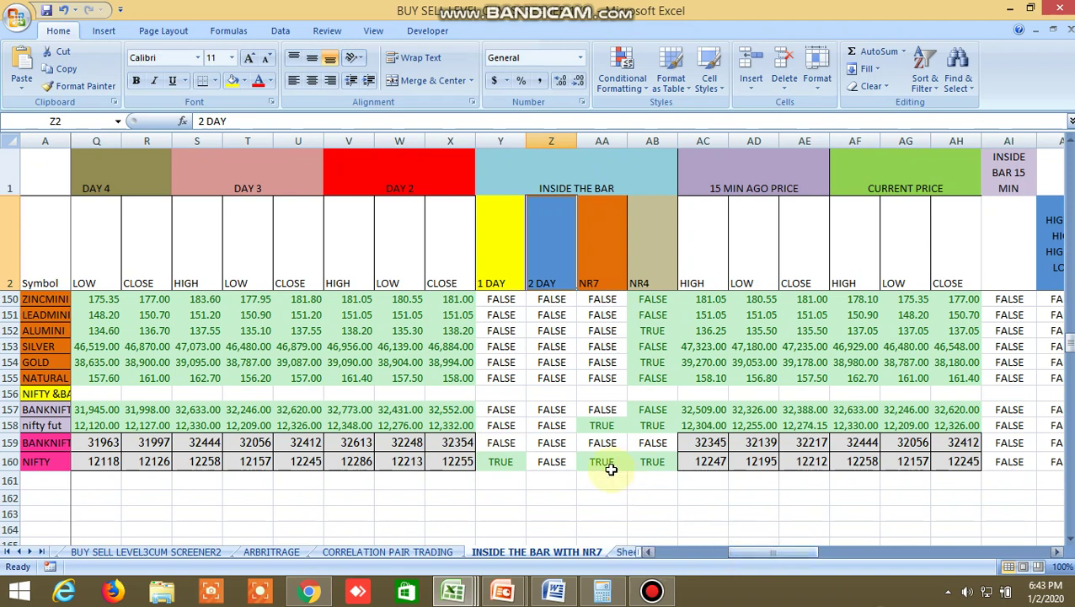
pyautogui.click(602, 427)
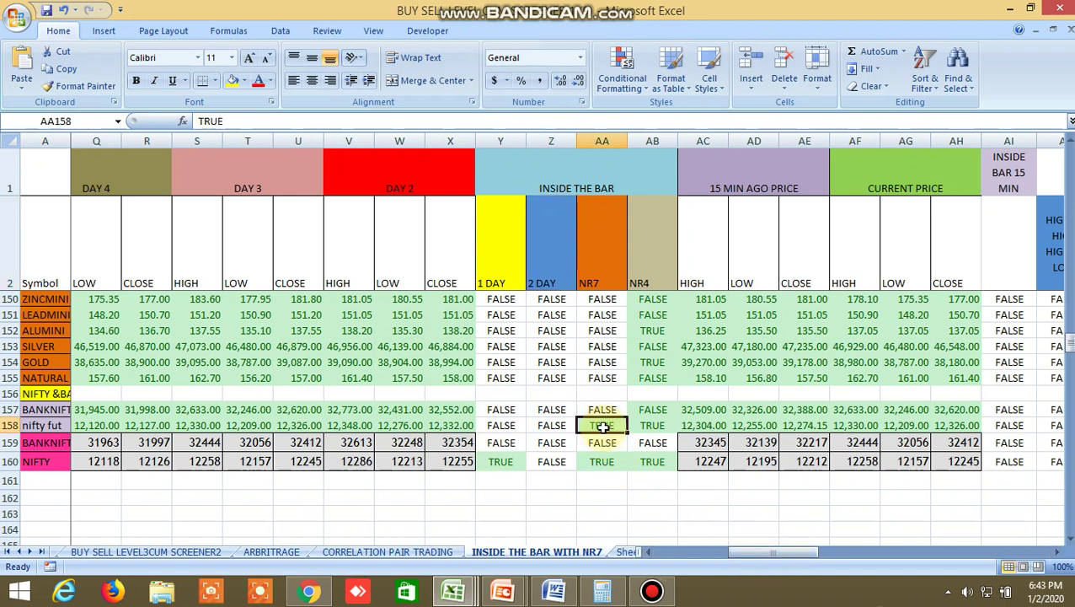
# - Return to the NIFTY 50 chart in Chrome and examine its long-term trend and recent candles against the Fibonacci, pivot and moving-average levels
pyautogui.click(309, 590)
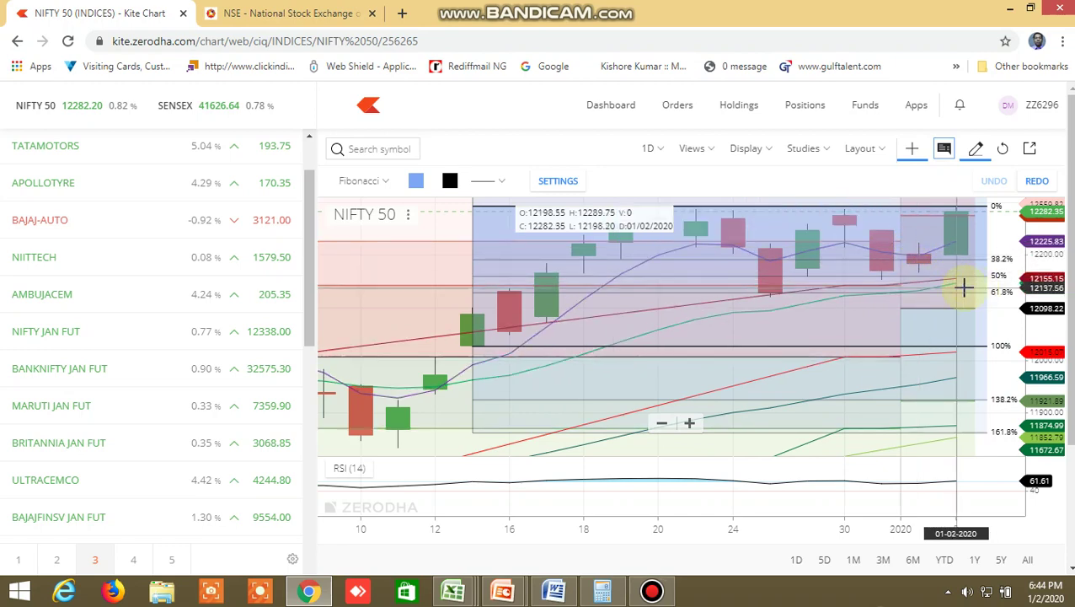
pyautogui.scroll(-5, 961, 294)
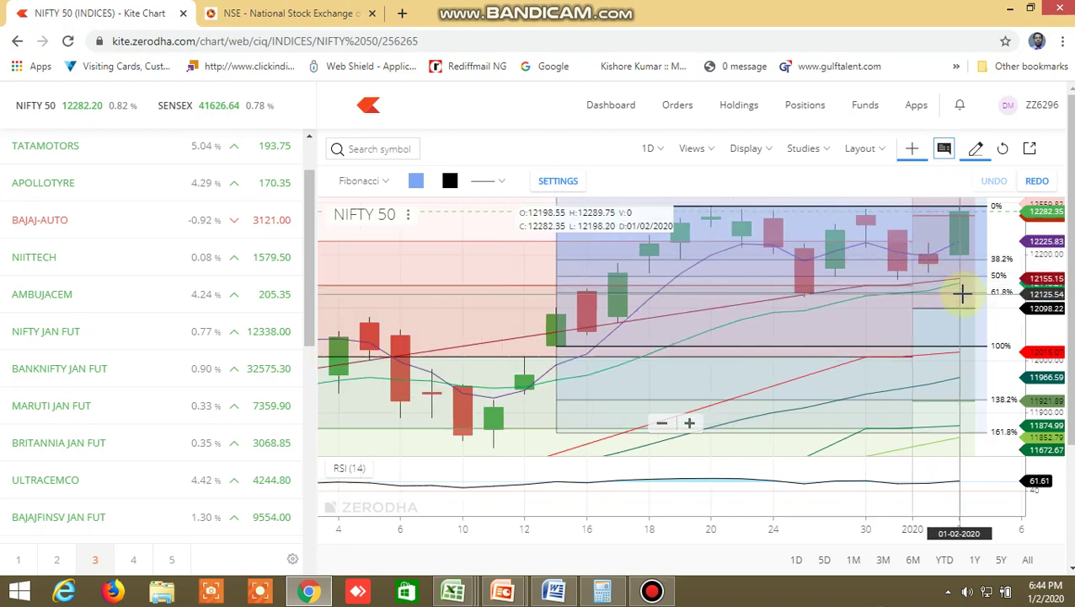
pyautogui.scroll(-8, 962, 302)
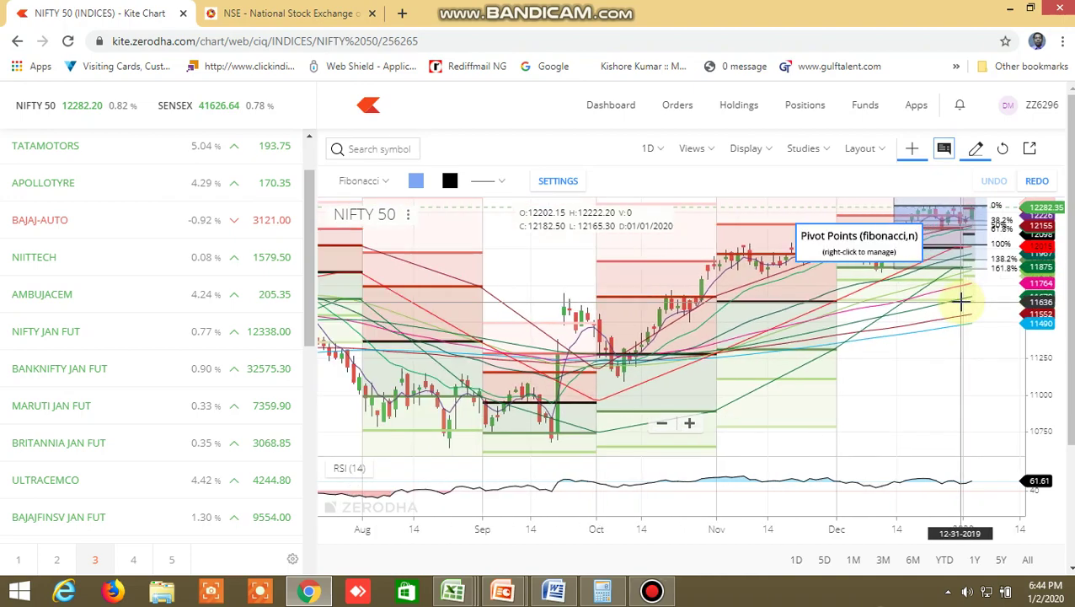
pyautogui.scroll(-3, 958, 312)
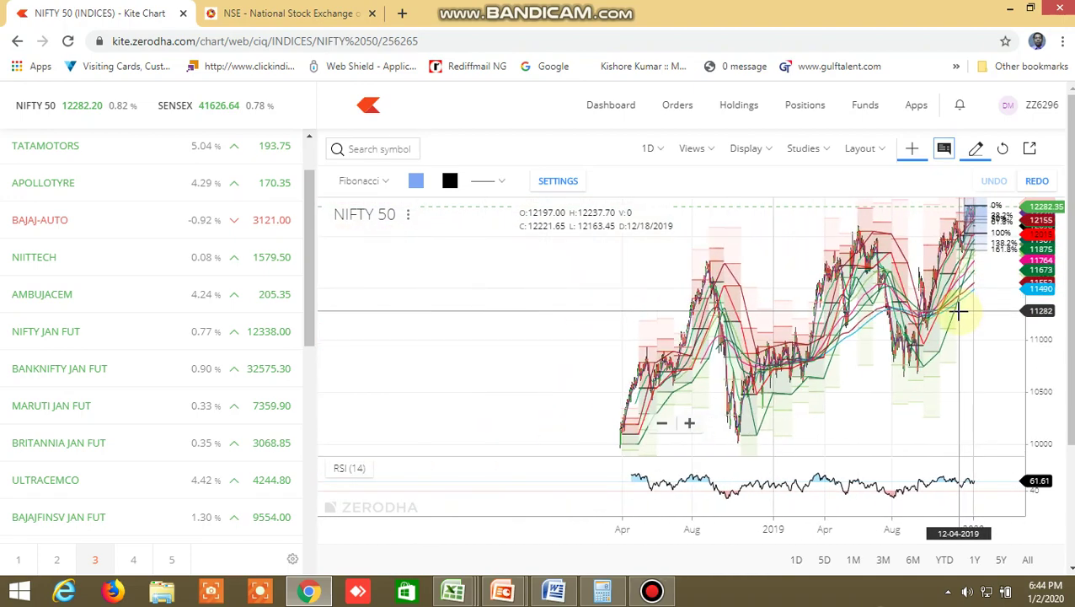
pyautogui.scroll(10, 958, 312)
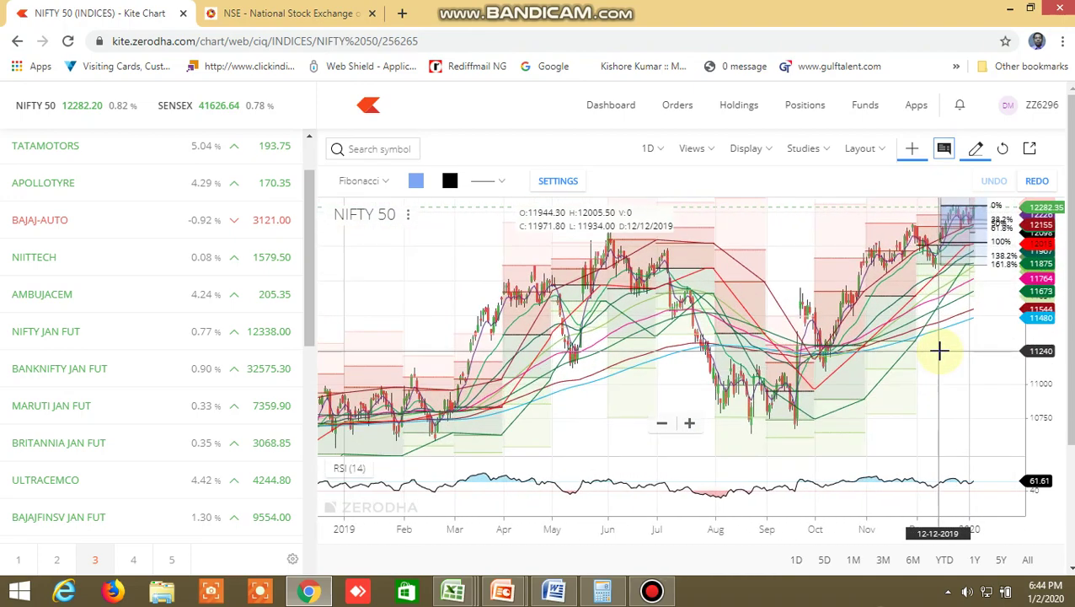
pyautogui.scroll(8, 940, 350)
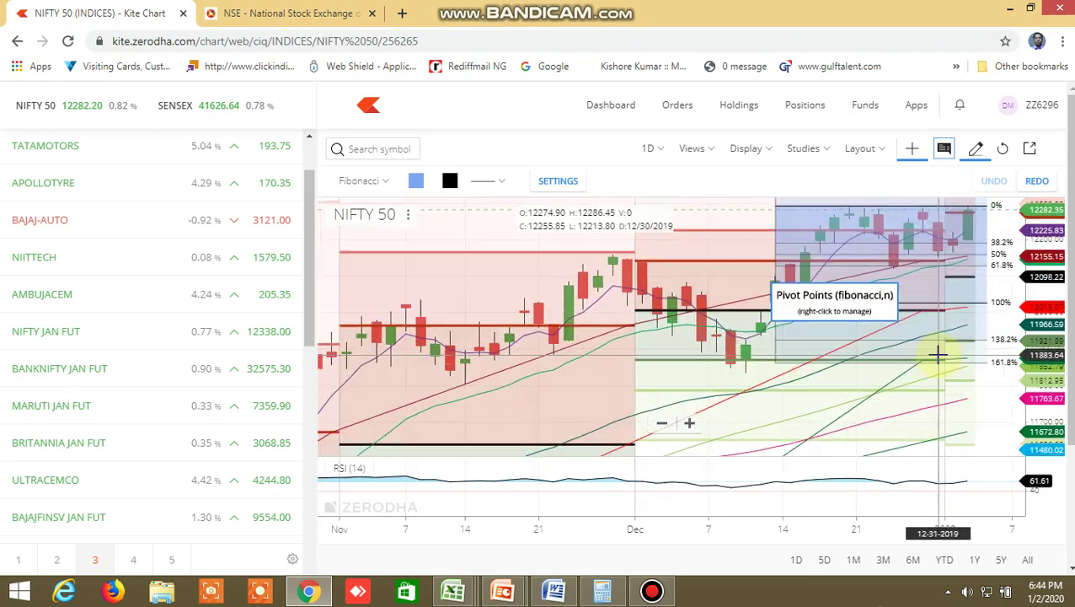
pyautogui.scroll(4, 941, 351)
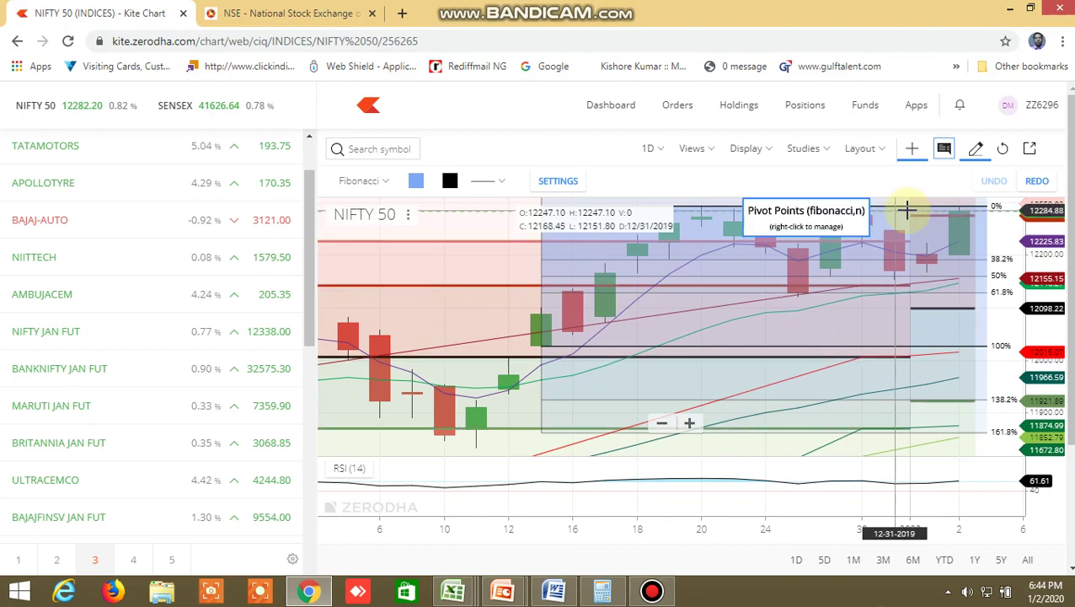
pyautogui.scroll(-4, 907, 209)
pyautogui.scroll(-10, 907, 211)
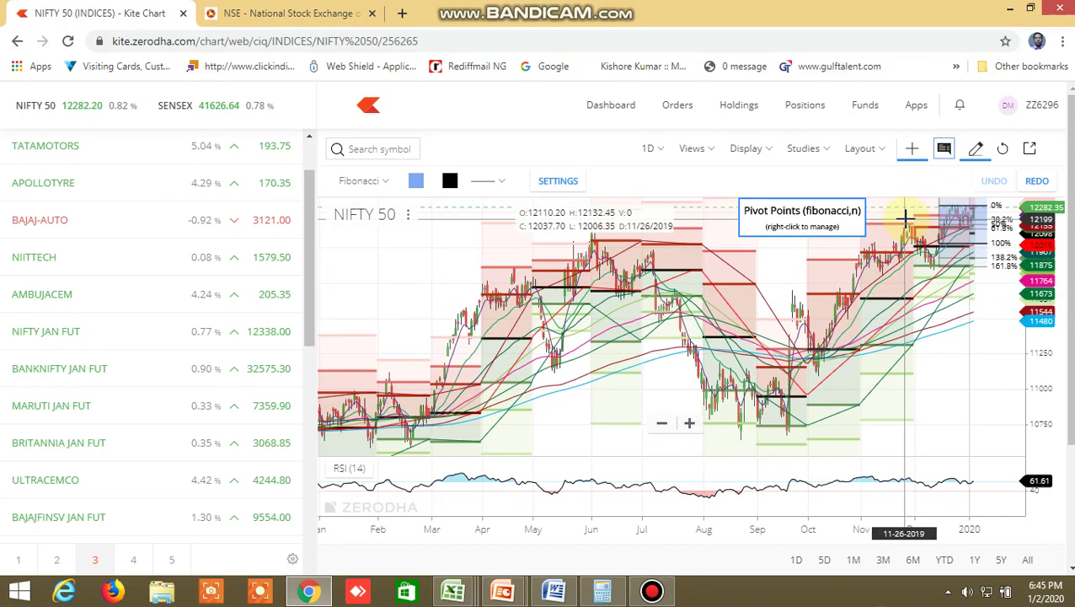
pyautogui.scroll(-5, 906, 219)
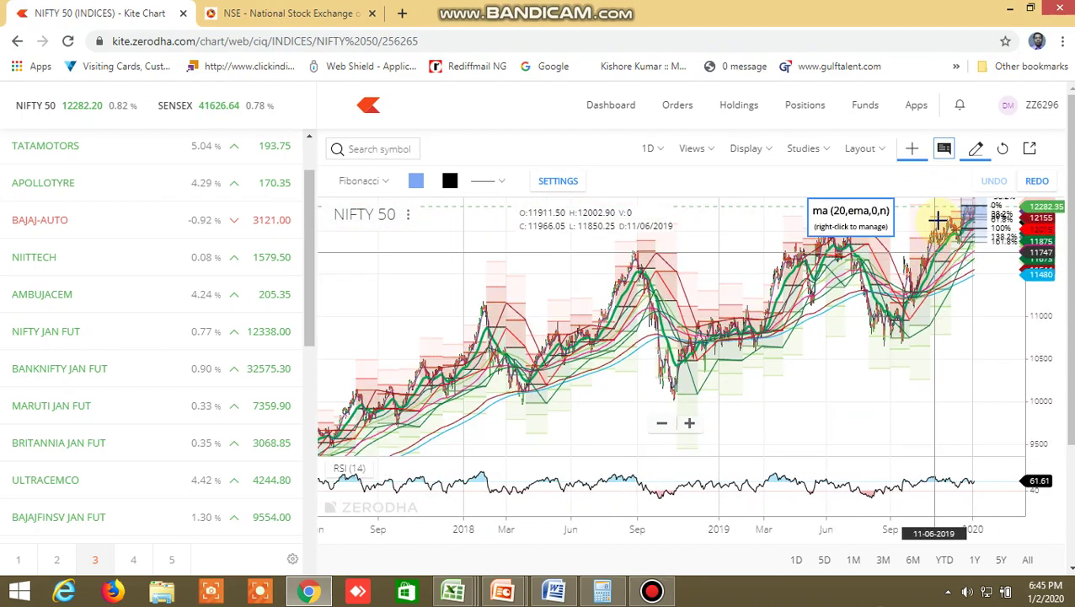
pyautogui.scroll(-8, 937, 215)
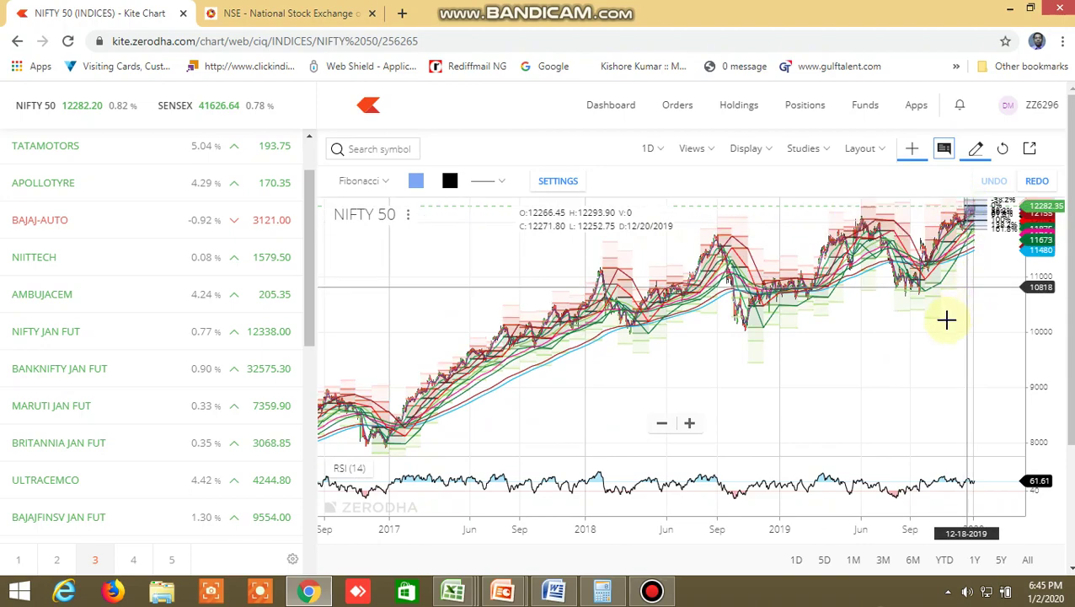
pyautogui.scroll(5, 922, 396)
pyautogui.scroll(5, 913, 411)
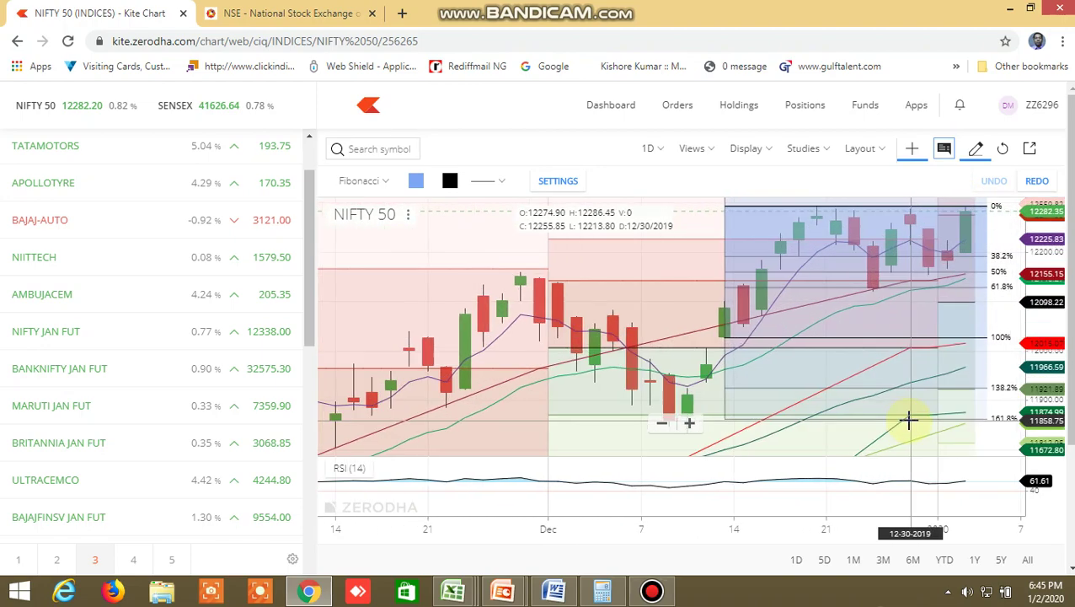
pyautogui.scroll(1, 896, 419)
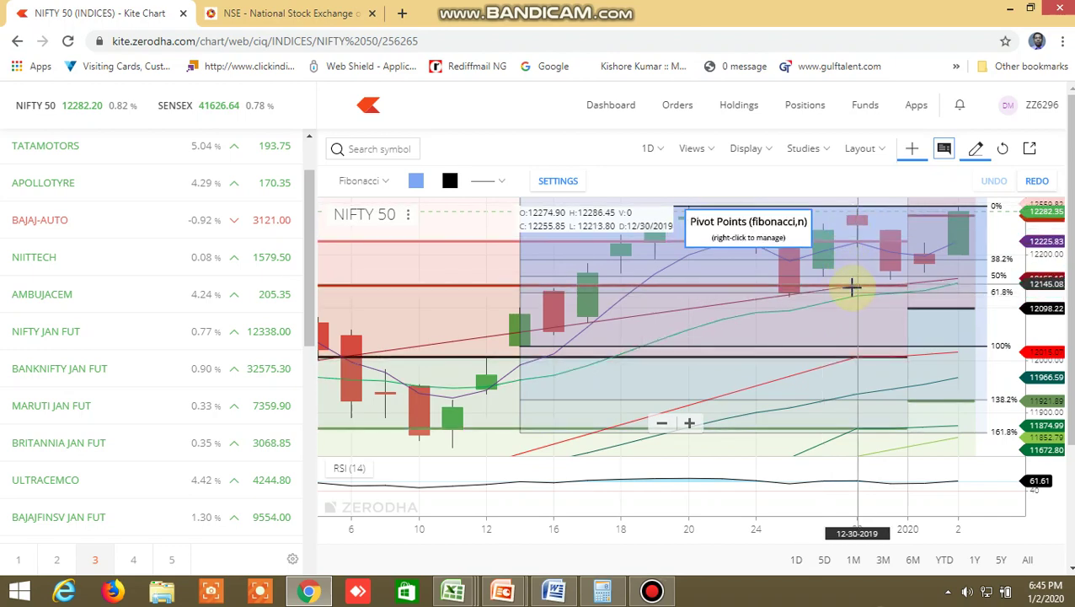
# - Search for "nifty bank" and load the NIFTY BANK index chart
pyautogui.rightClick(493, 180)
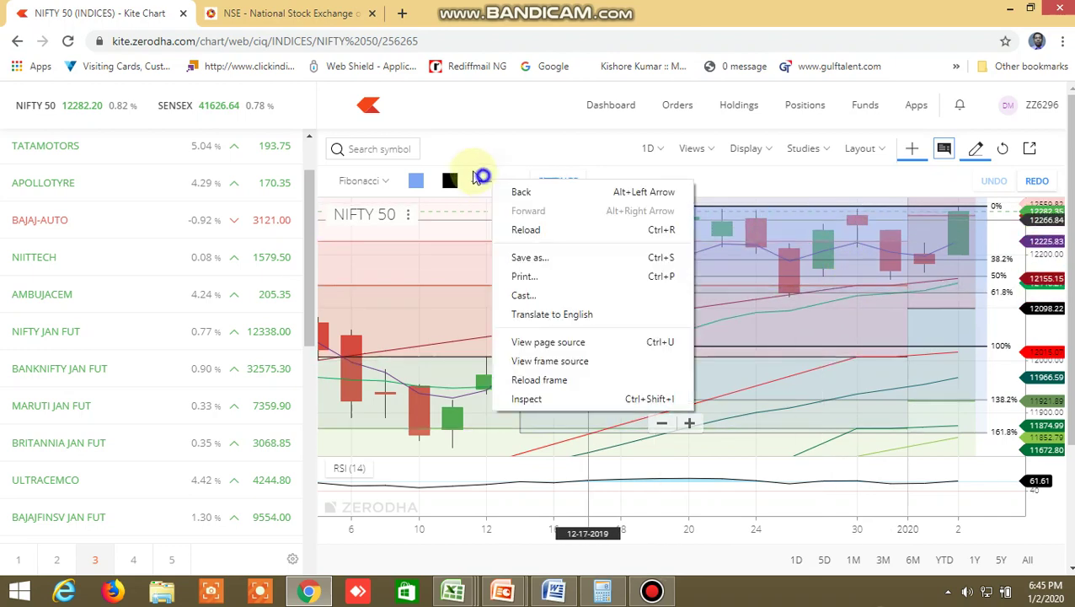
pyautogui.click(385, 148)
pyautogui.click(390, 149)
pyautogui.write('n')
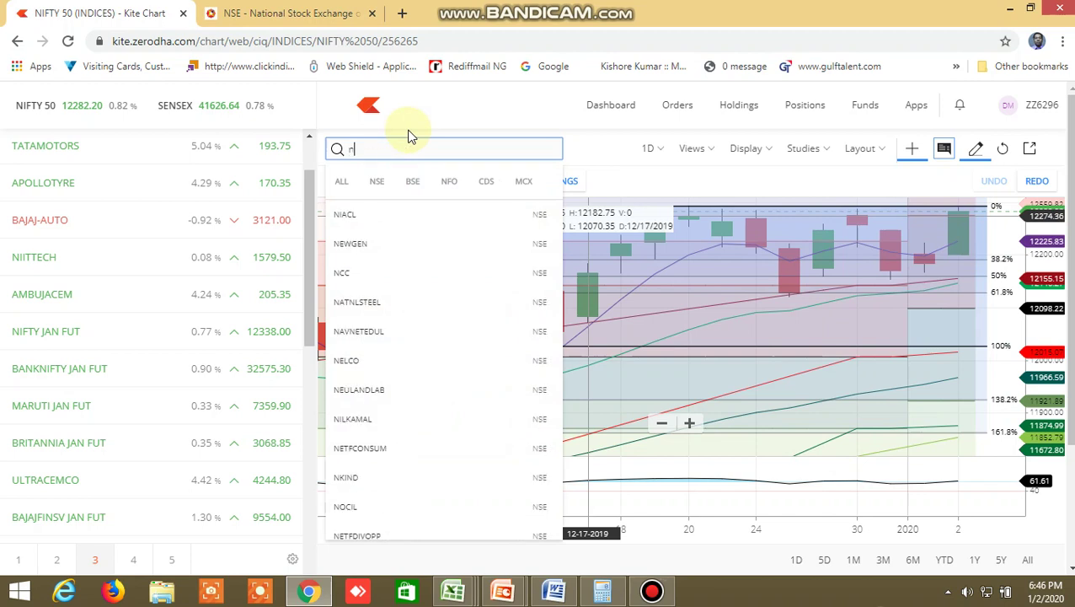
pyautogui.write('ifty b')
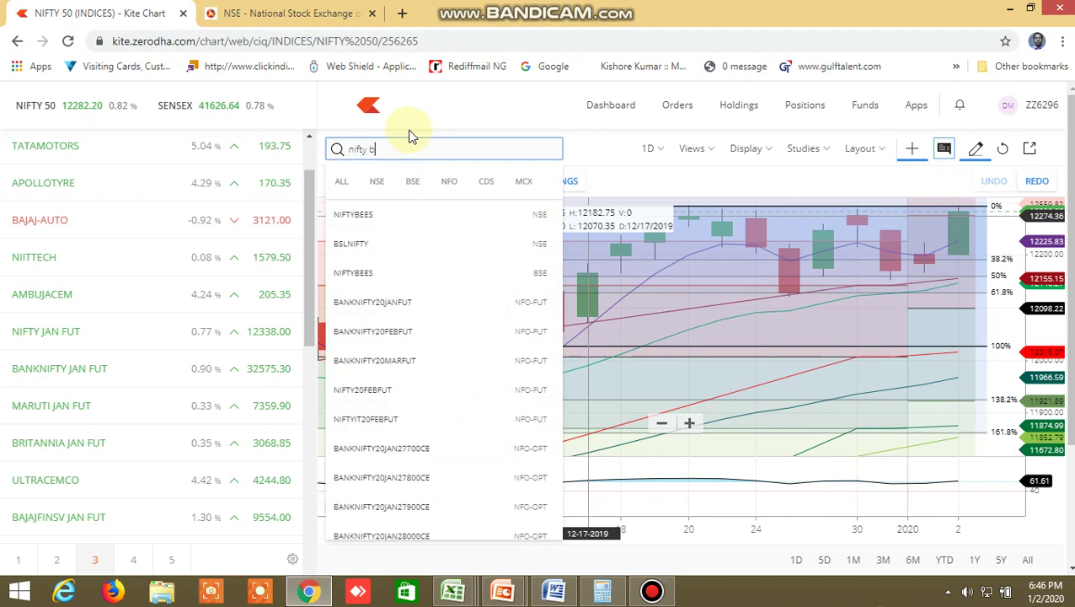
pyautogui.write('ank')
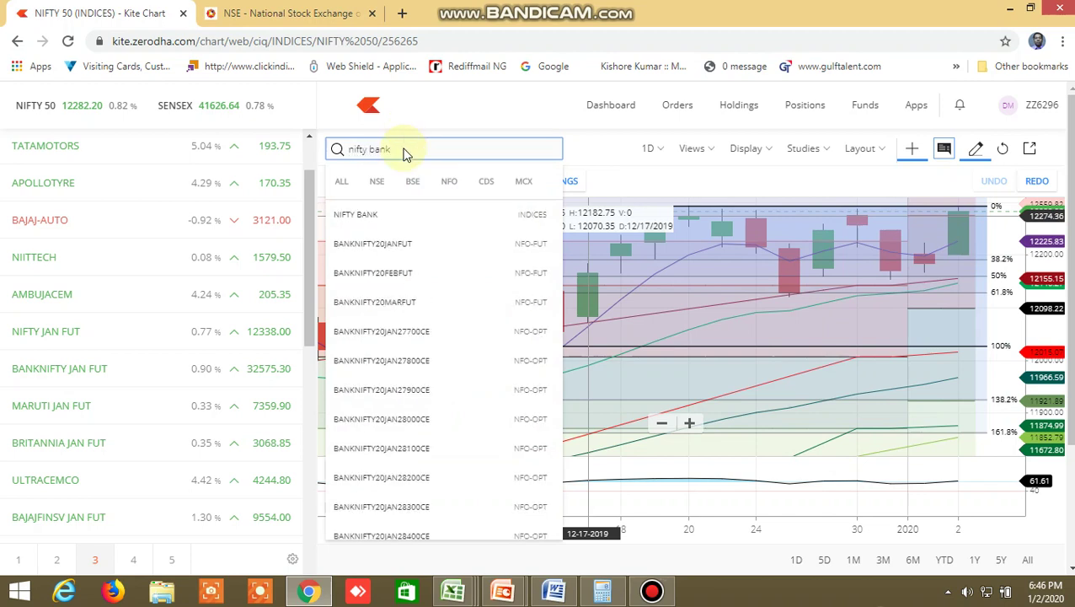
pyautogui.click(384, 217)
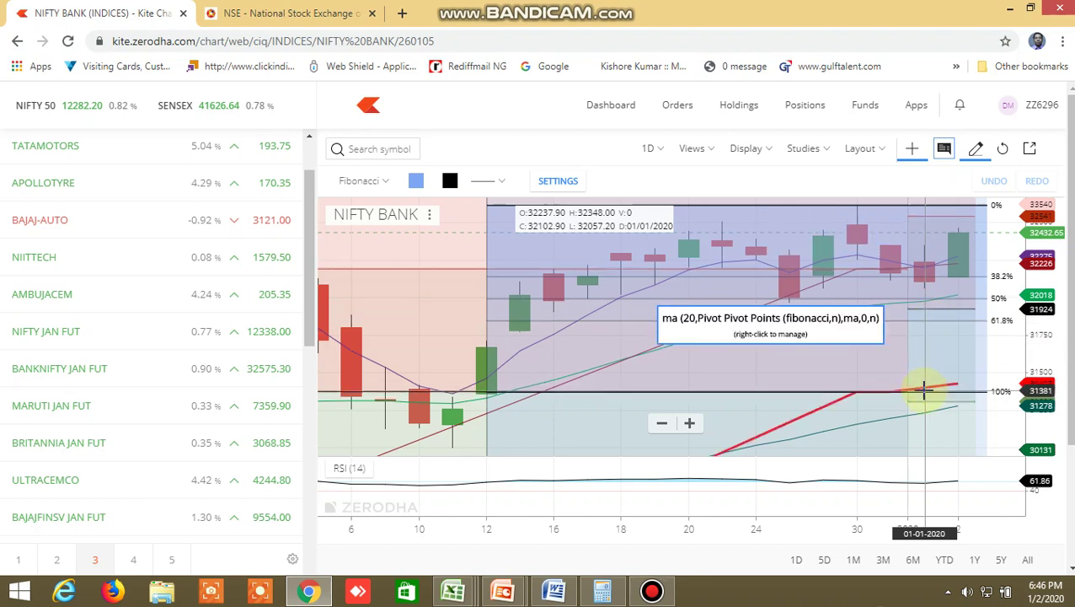
# - Examine the NIFTY BANK chart's longer-term trend and recent candles against the moving averages and pivot levels
pyautogui.scroll(-5, 911, 335)
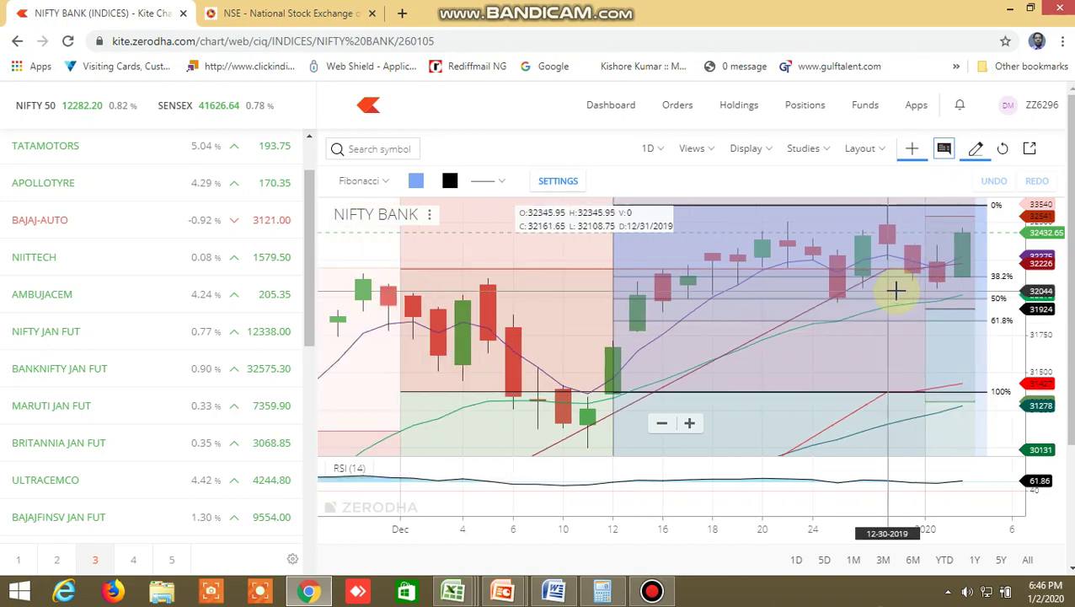
pyautogui.scroll(-2, 895, 307)
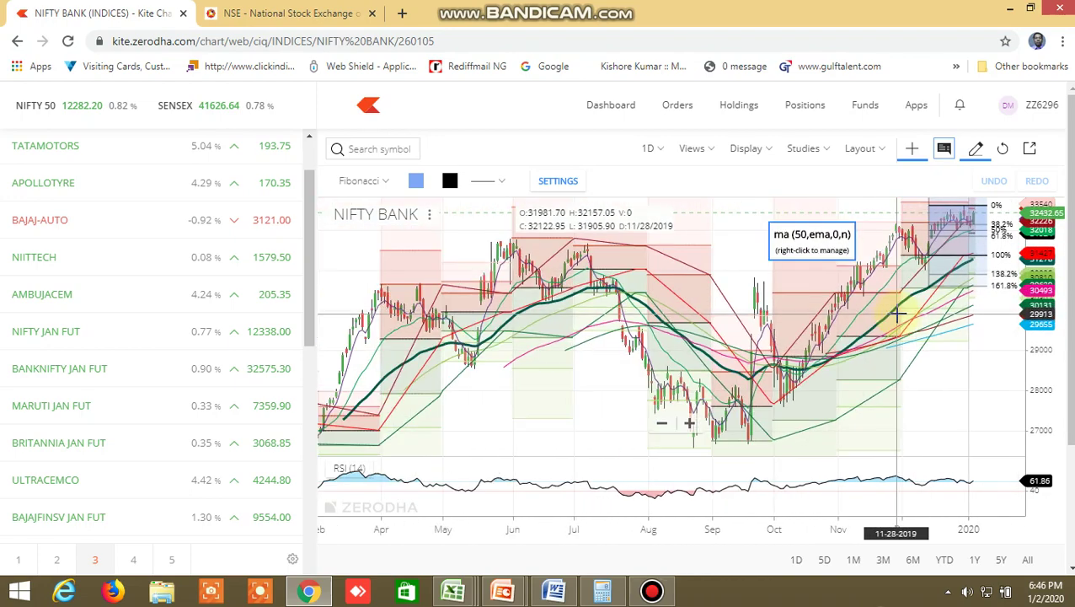
pyautogui.scroll(4, 892, 341)
pyautogui.scroll(3, 889, 370)
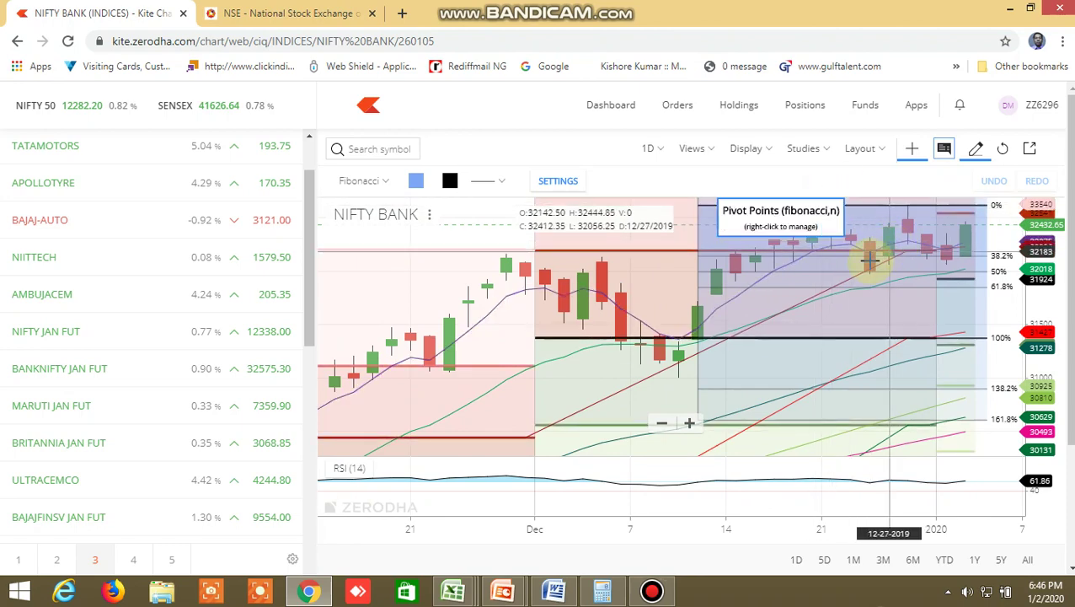
# - Examine the late-December NIFTY BANK candles against the Fibonacci retracement levels and the nearby moving averages
pyautogui.scroll(2, 868, 257)
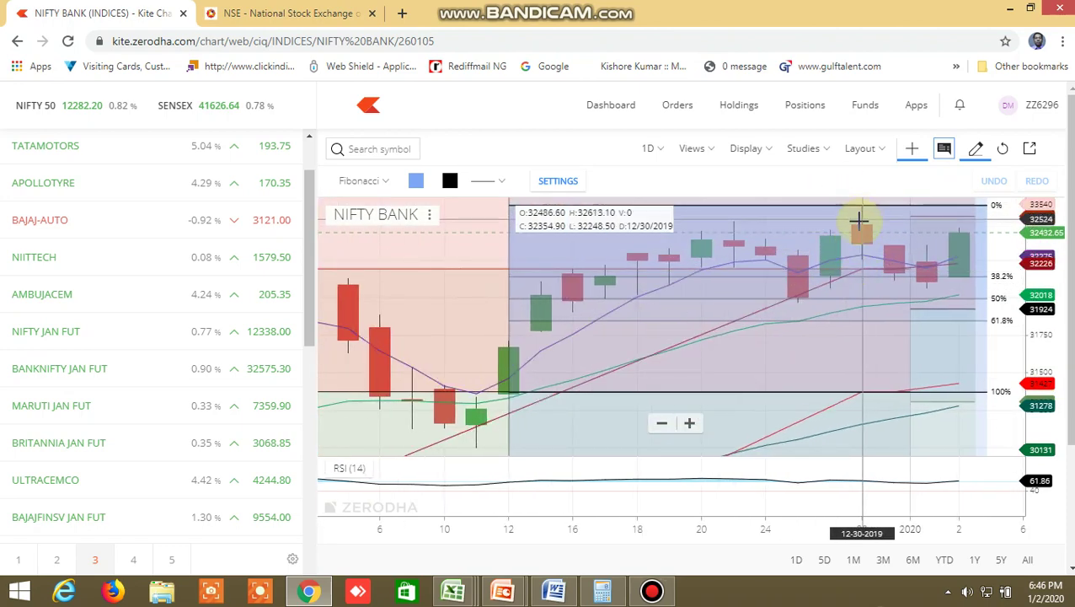
pyautogui.rightClick(847, 272)
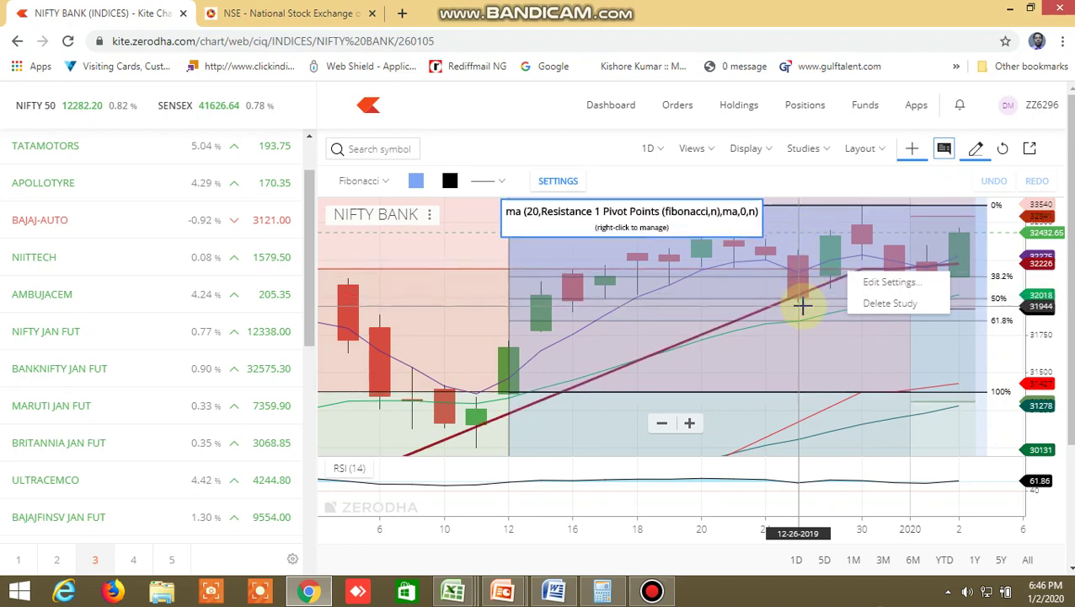
pyautogui.scroll(-3, 801, 308)
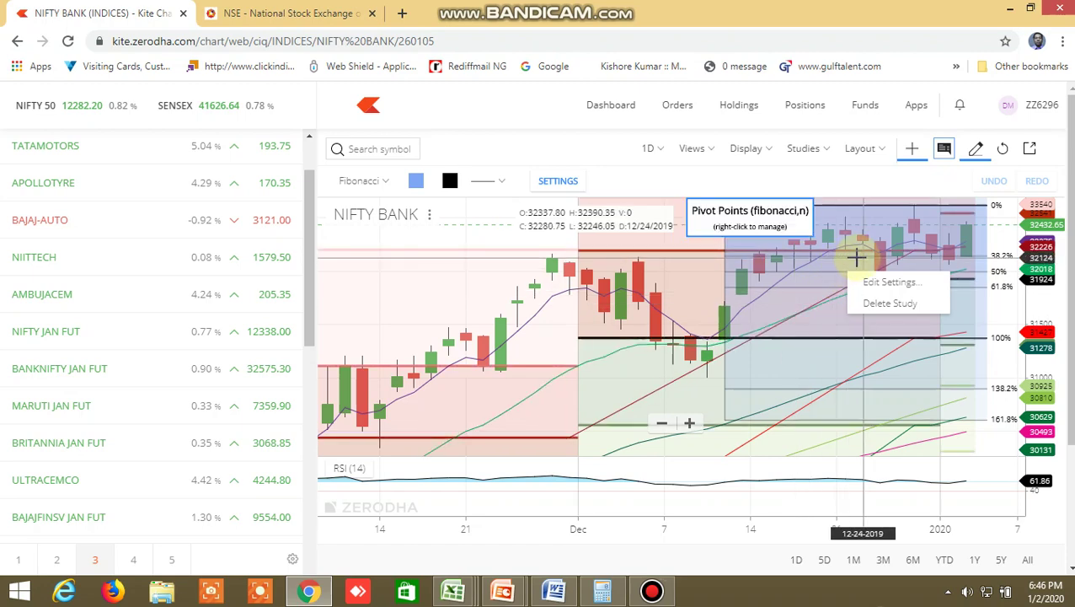
pyautogui.scroll(3, 856, 257)
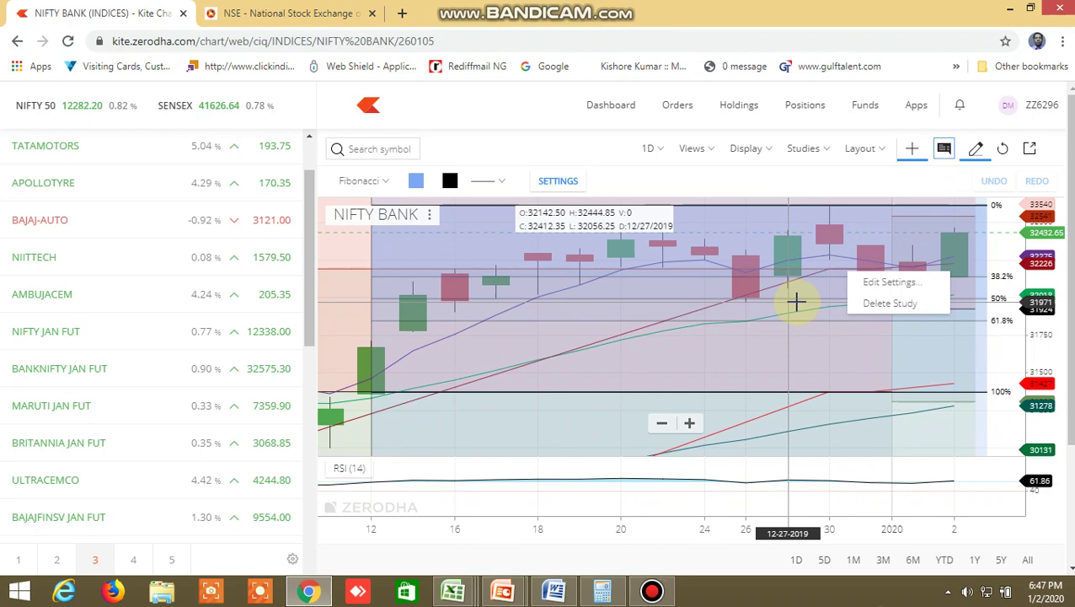
# - Switch to the NSE option chain page and look through the BANKNIFTY strikes for the 9JAN2020 expiry
pyautogui.click(315, 20)
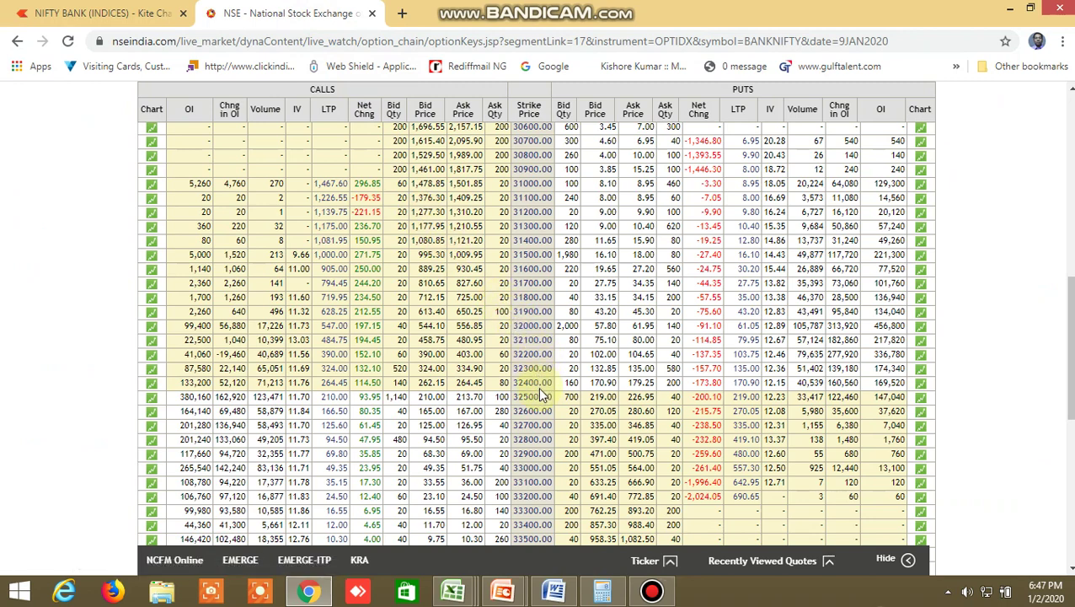
pyautogui.scroll(-5, 539, 389)
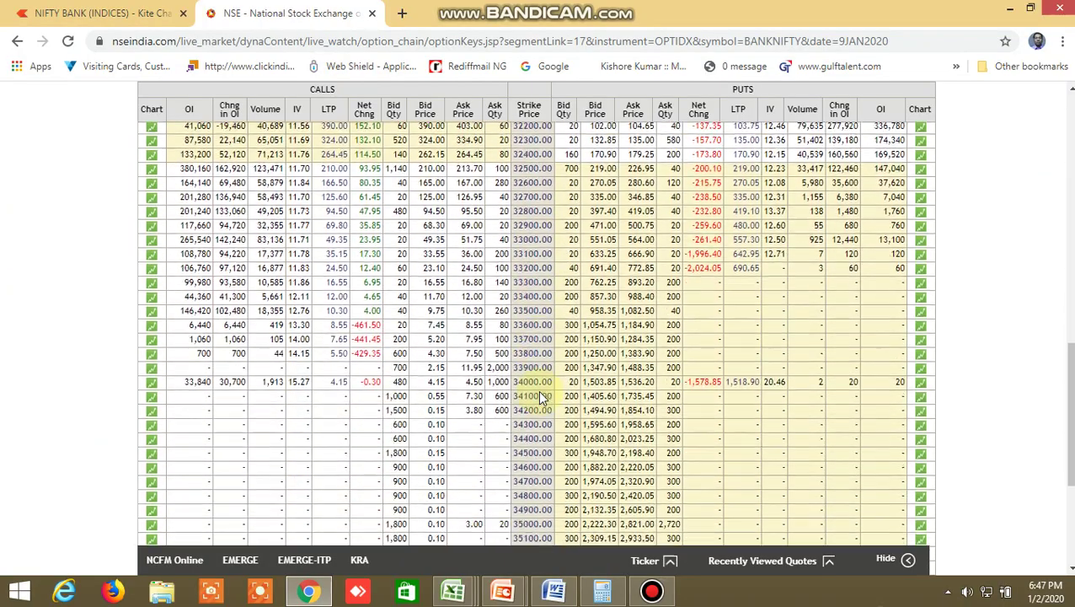
pyautogui.scroll(9, 542, 399)
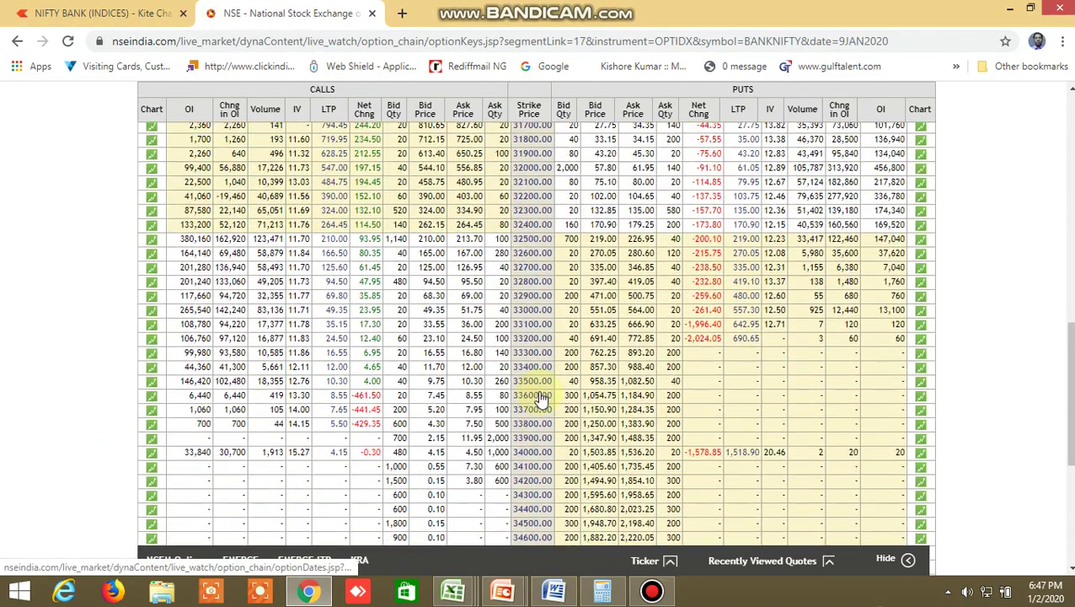
pyautogui.scroll(4, 497, 375)
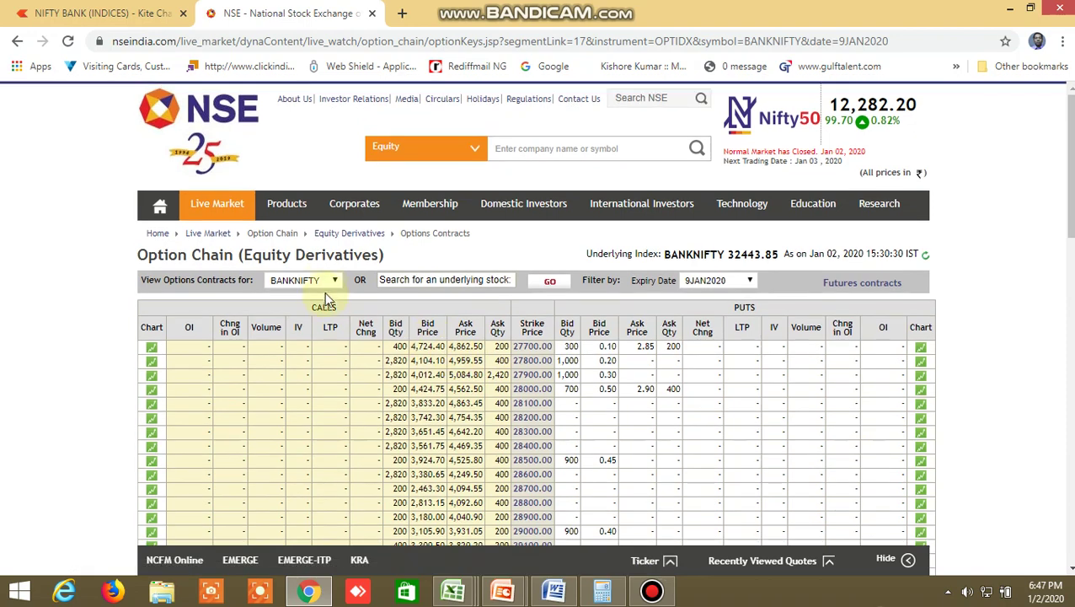
# - Load the NIFTY option chain and filter it to the 9JAN2020 expiry date
pyautogui.click(328, 280)
pyautogui.click(305, 307)
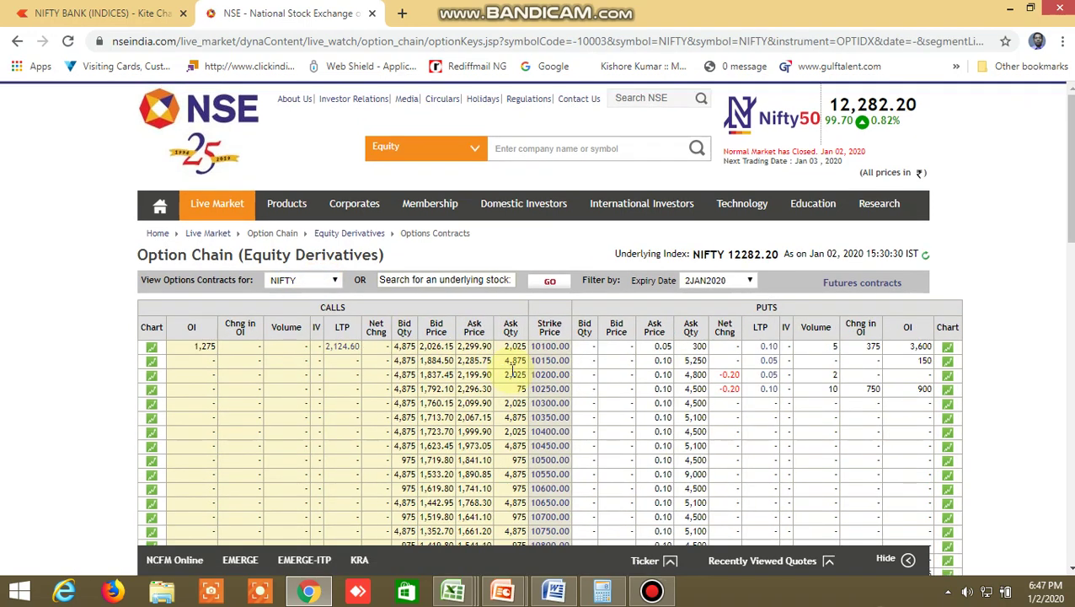
pyautogui.scroll(-1, 530, 412)
pyautogui.scroll(-10, 529, 413)
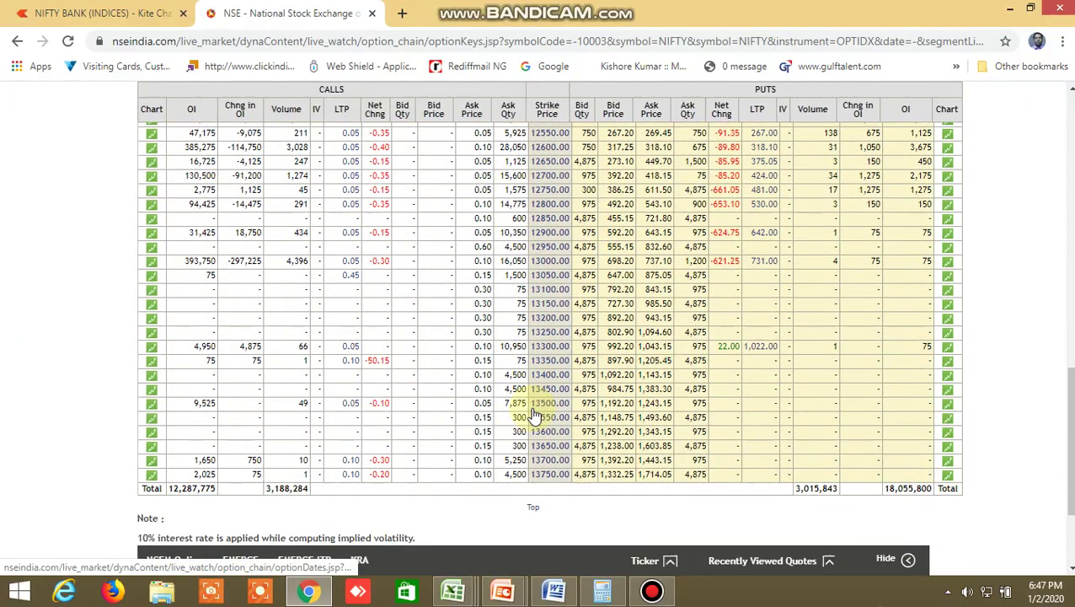
pyautogui.scroll(10, 534, 415)
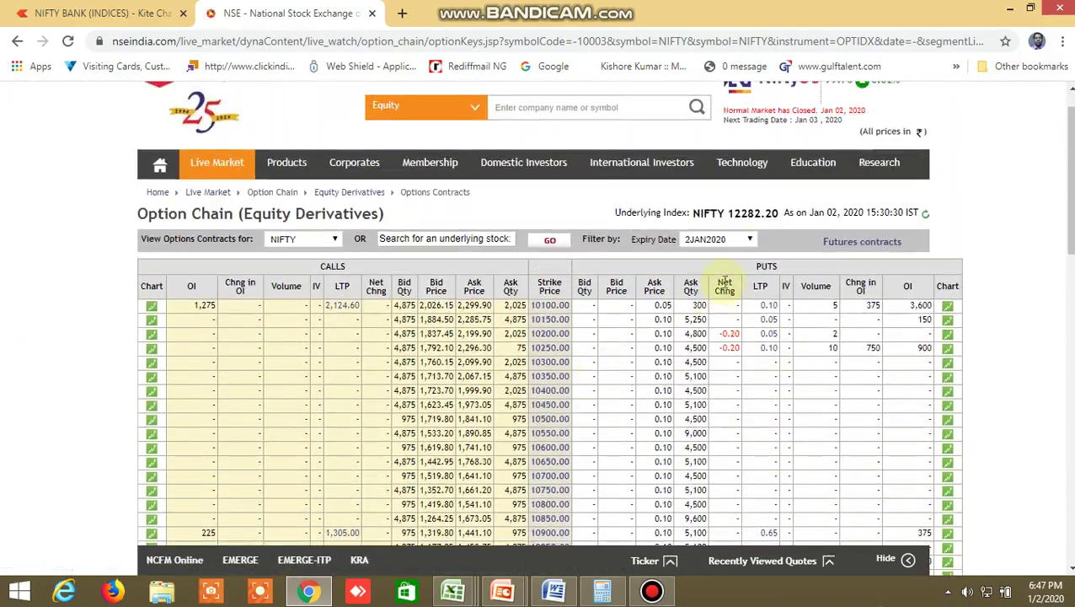
pyautogui.click(733, 240)
pyautogui.click(712, 275)
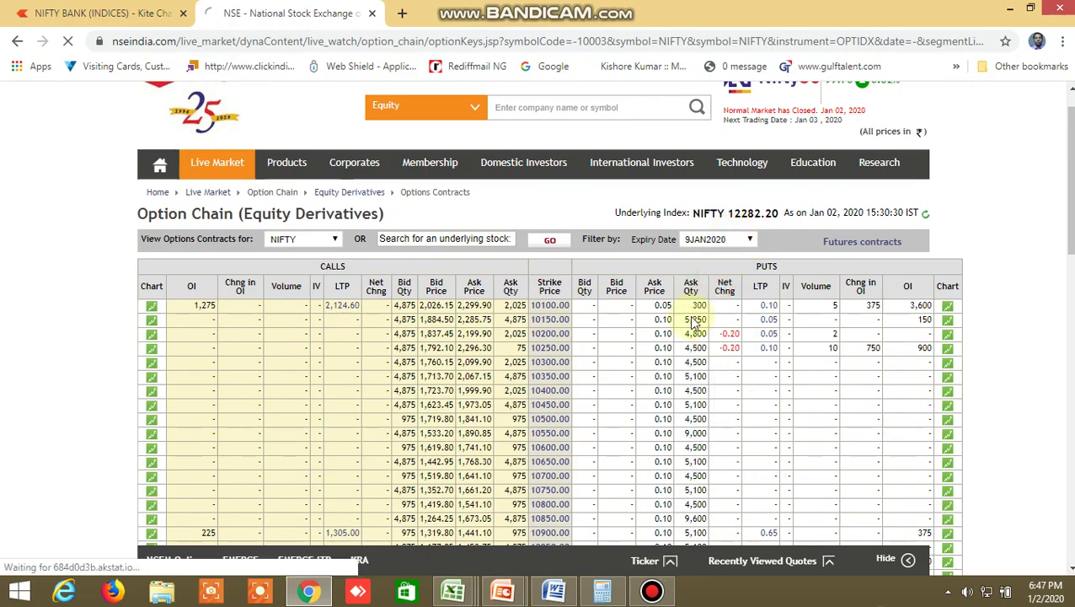
# - Review the NIFTY option chain's call and put open interest totals and the strikes around the current index price
pyautogui.scroll(-5, 623, 413)
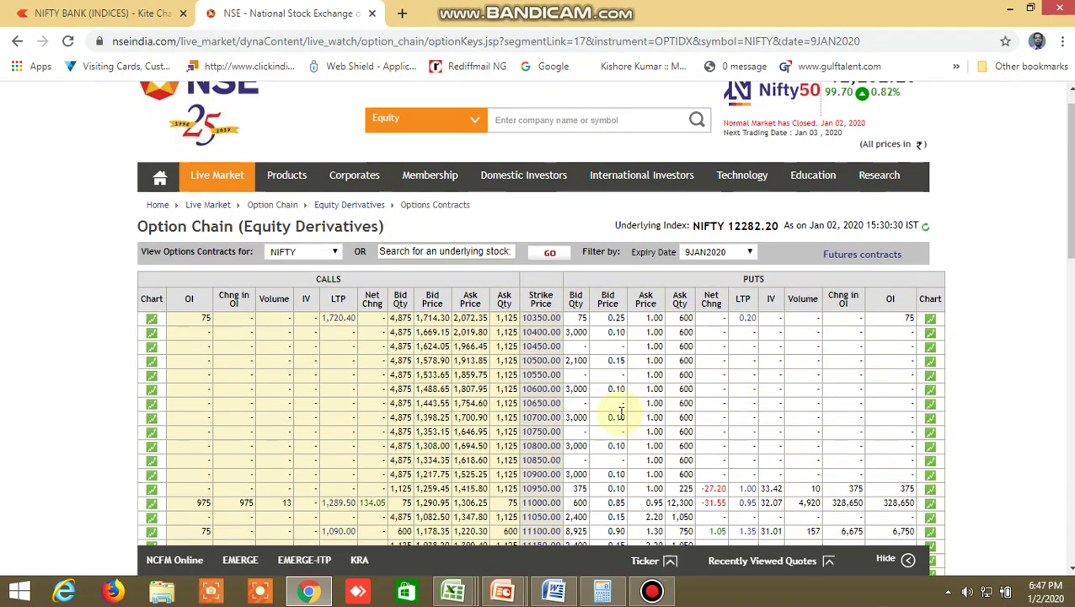
pyautogui.scroll(-4, 622, 414)
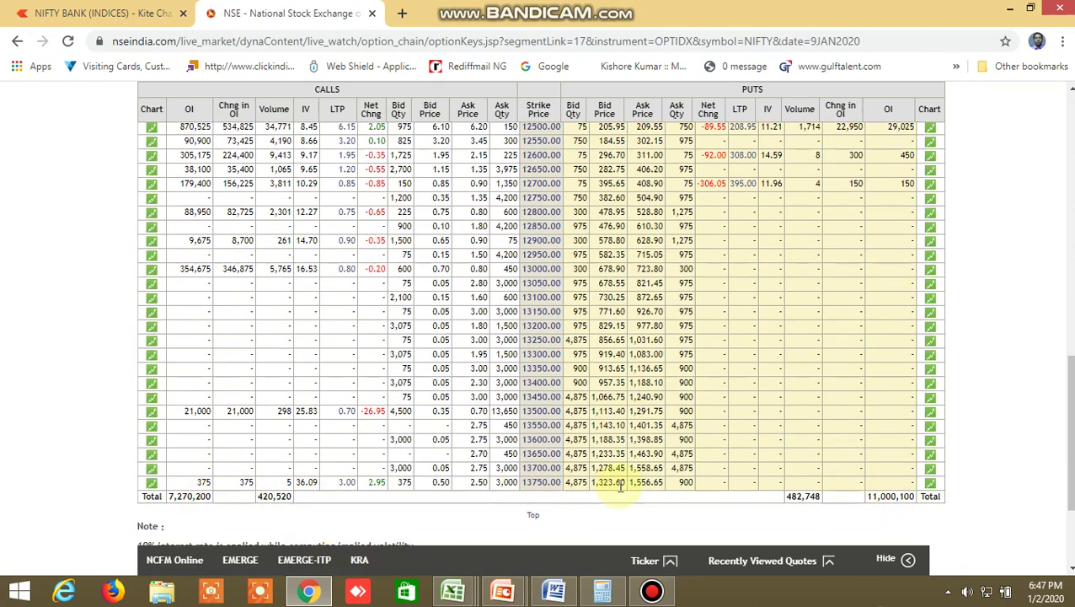
pyautogui.scroll(4, 506, 434)
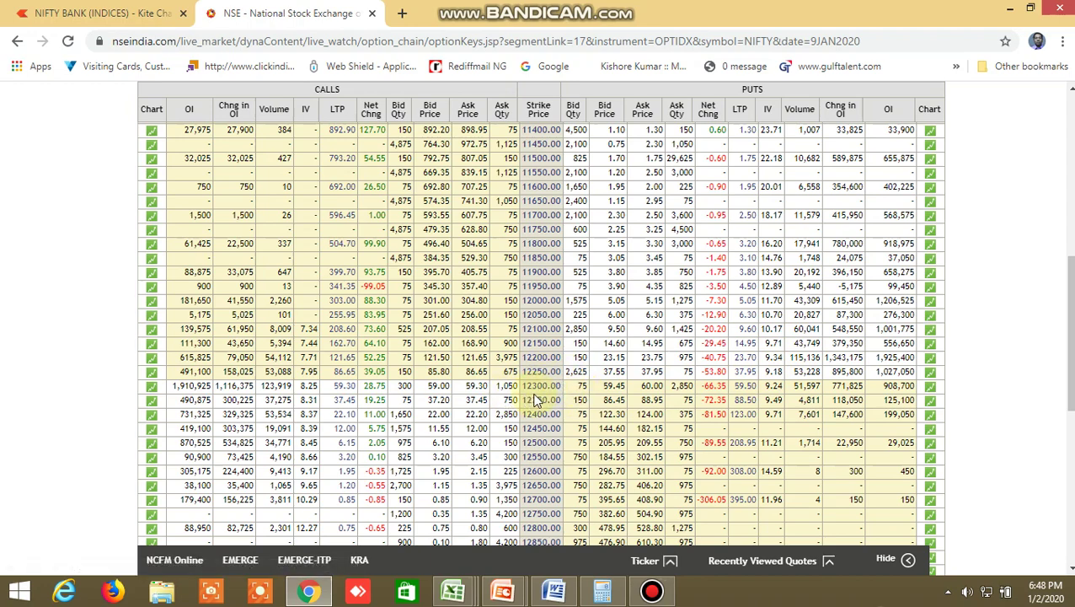
pyautogui.scroll(-1, 536, 399)
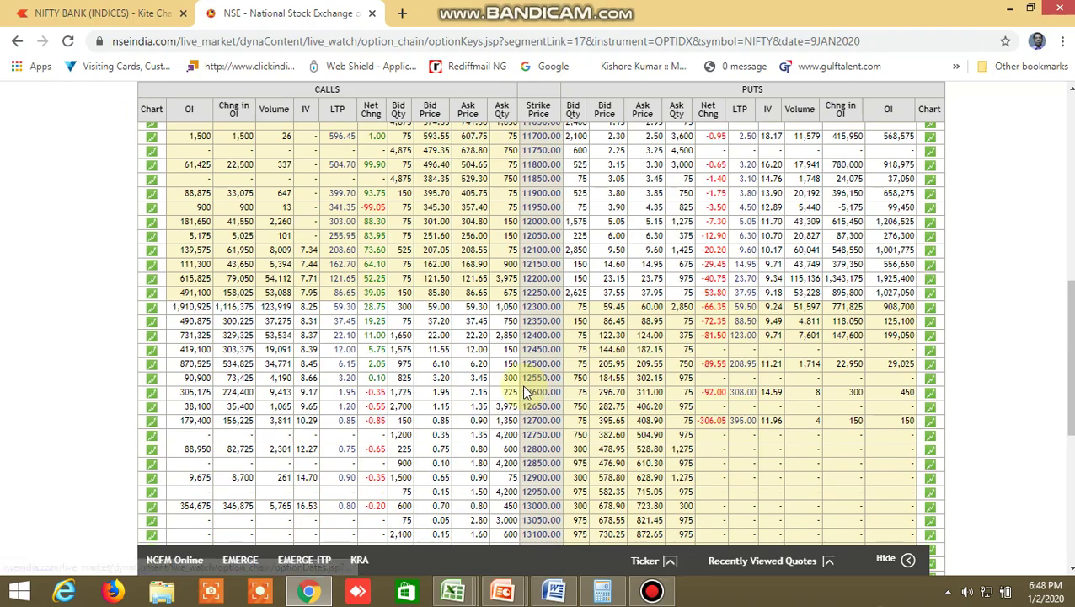
pyautogui.scroll(-4, 545, 385)
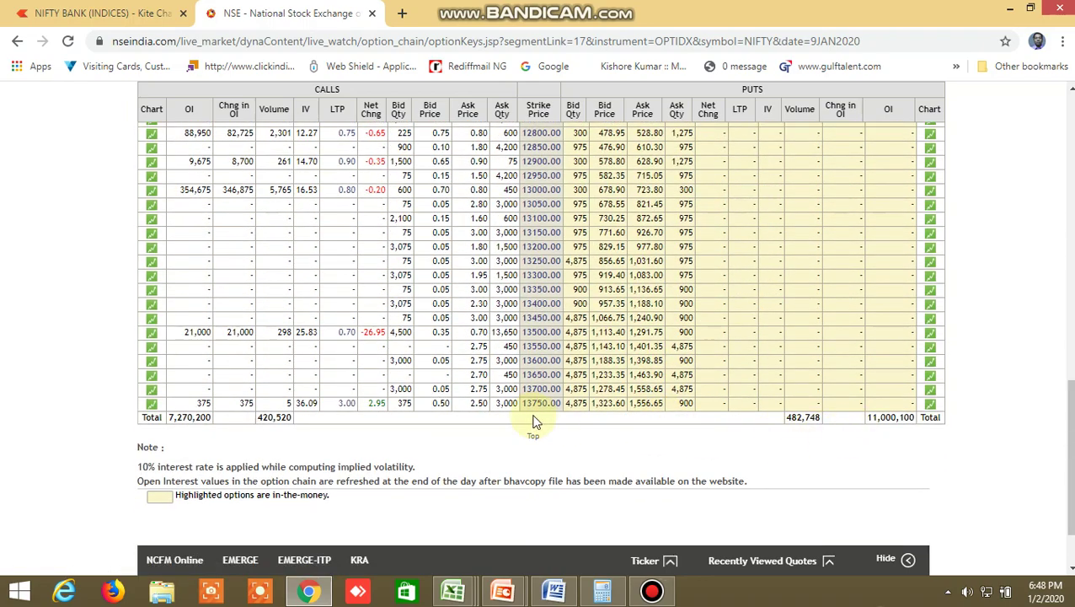
pyautogui.scroll(4, 528, 409)
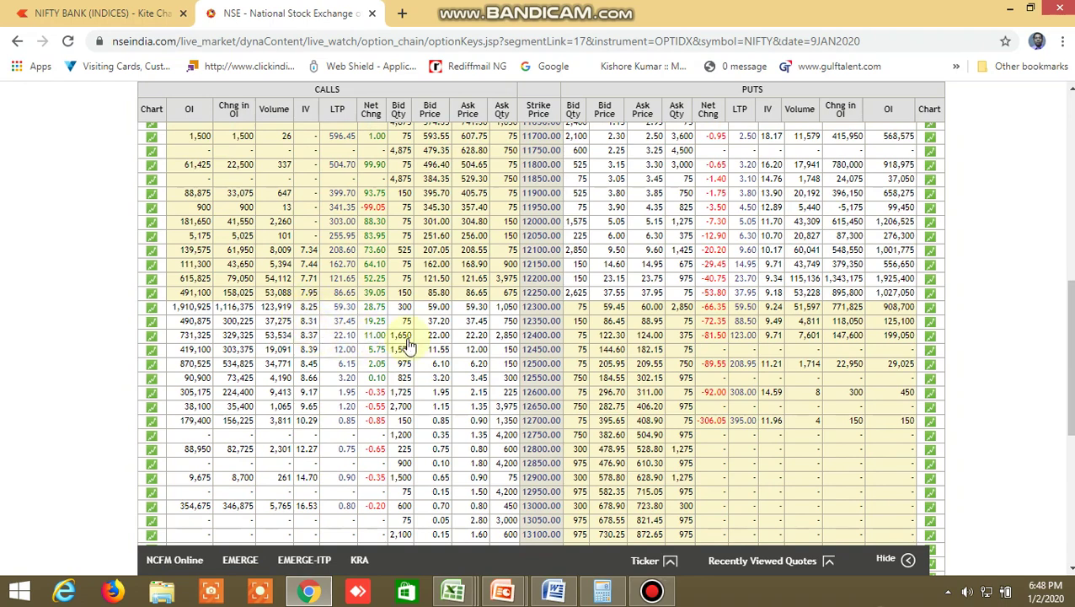
# - Change the option chain to BANKNIFTY contracts with the 9JAN2020 expiry date
pyautogui.scroll(6, 621, 396)
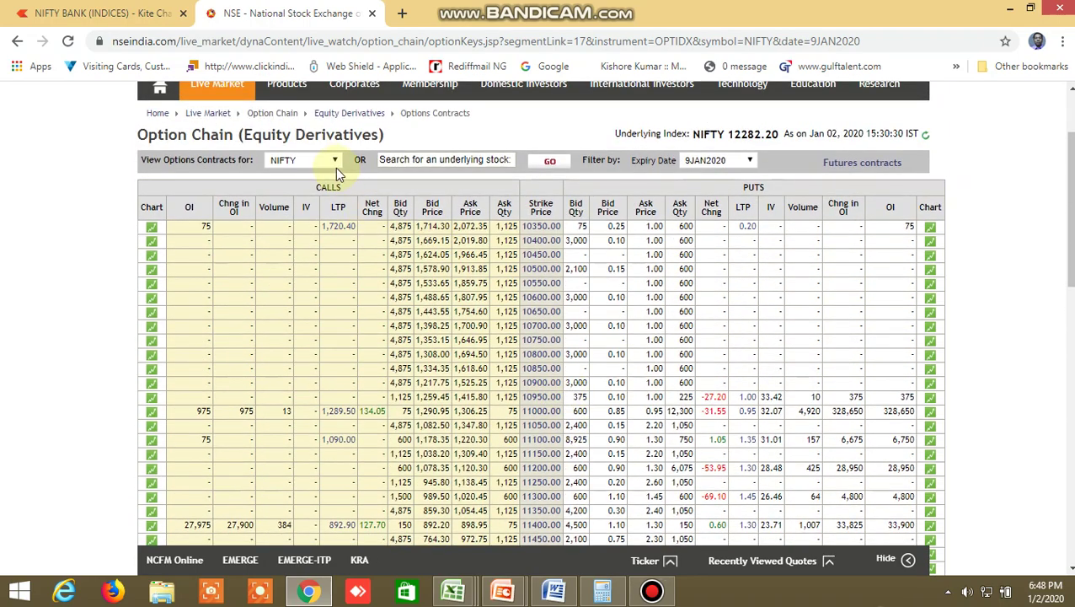
pyautogui.click(335, 167)
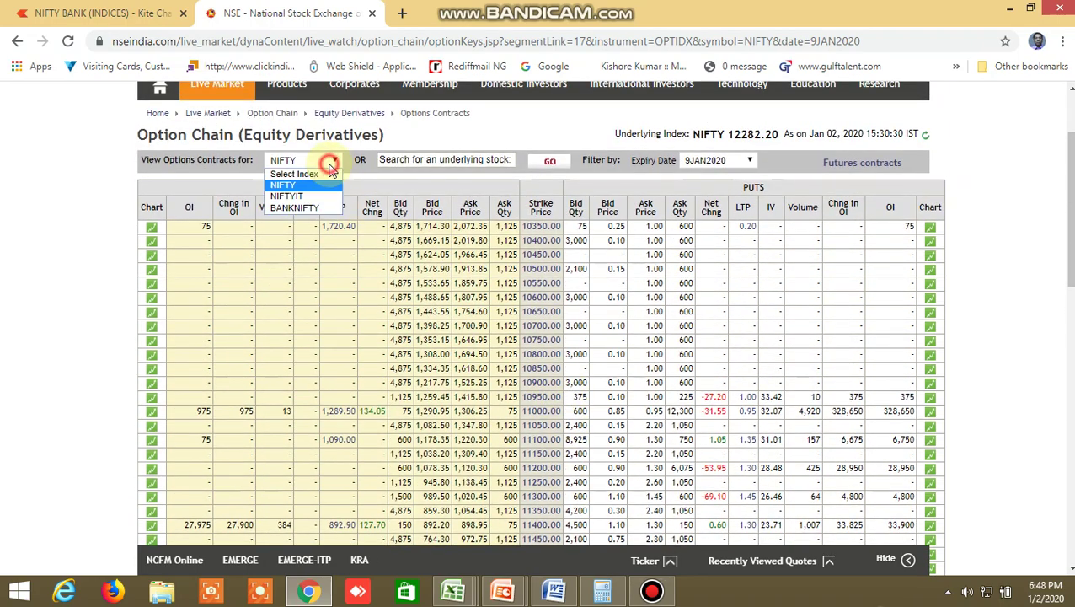
pyautogui.click(308, 208)
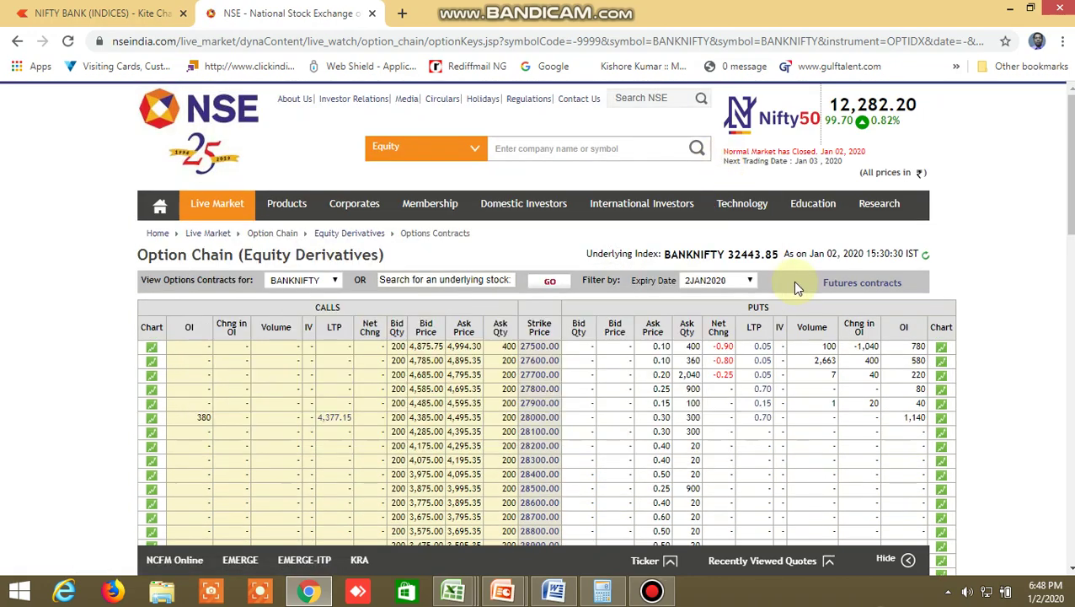
pyautogui.click(747, 281)
pyautogui.click(725, 310)
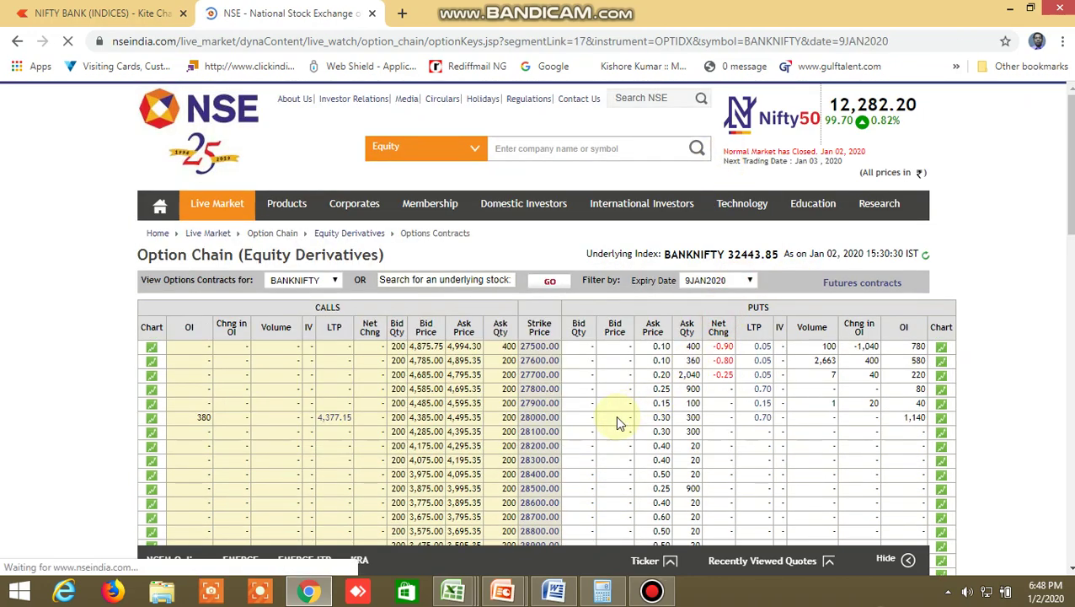
# - Examine the BANKNIFTY option chain's open interest totals and compare call and put open interest across the near-the-money strikes
pyautogui.scroll(-8, 620, 421)
pyautogui.scroll(-6, 617, 419)
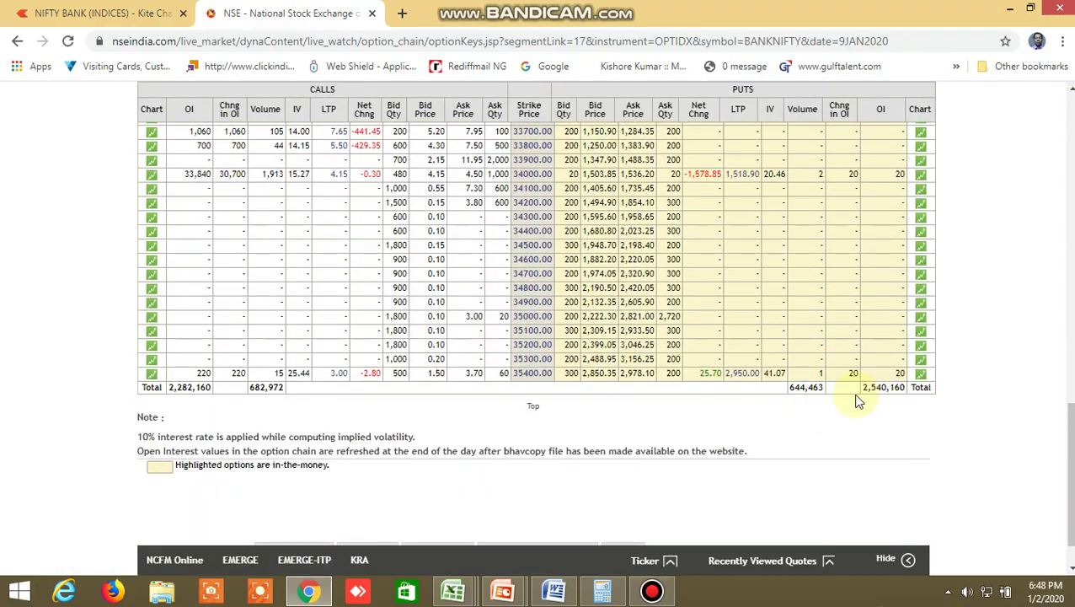
pyautogui.scroll(1, 427, 361)
pyautogui.scroll(4, 427, 361)
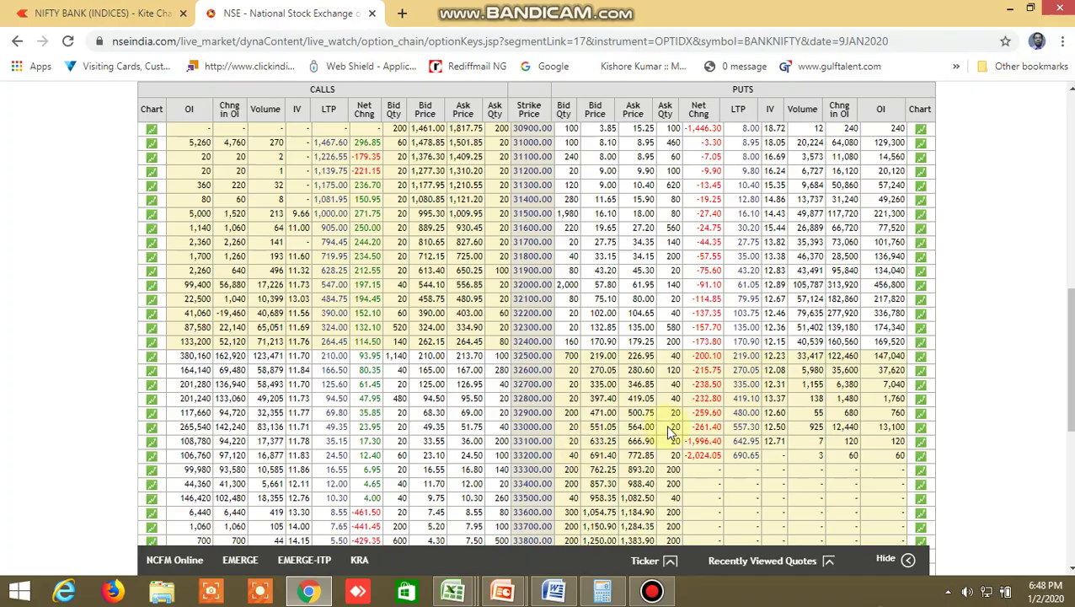
pyautogui.scroll(-3, 667, 431)
pyautogui.scroll(3, 668, 432)
pyautogui.scroll(-3, 665, 431)
pyautogui.scroll(3, 657, 429)
pyautogui.scroll(-2, 656, 430)
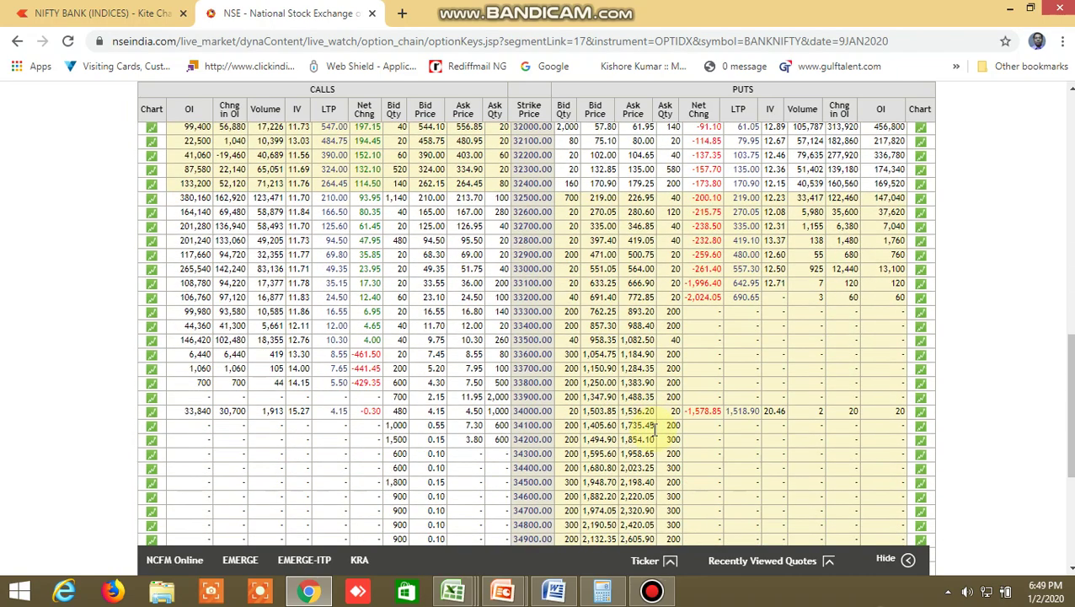
pyautogui.scroll(2, 656, 430)
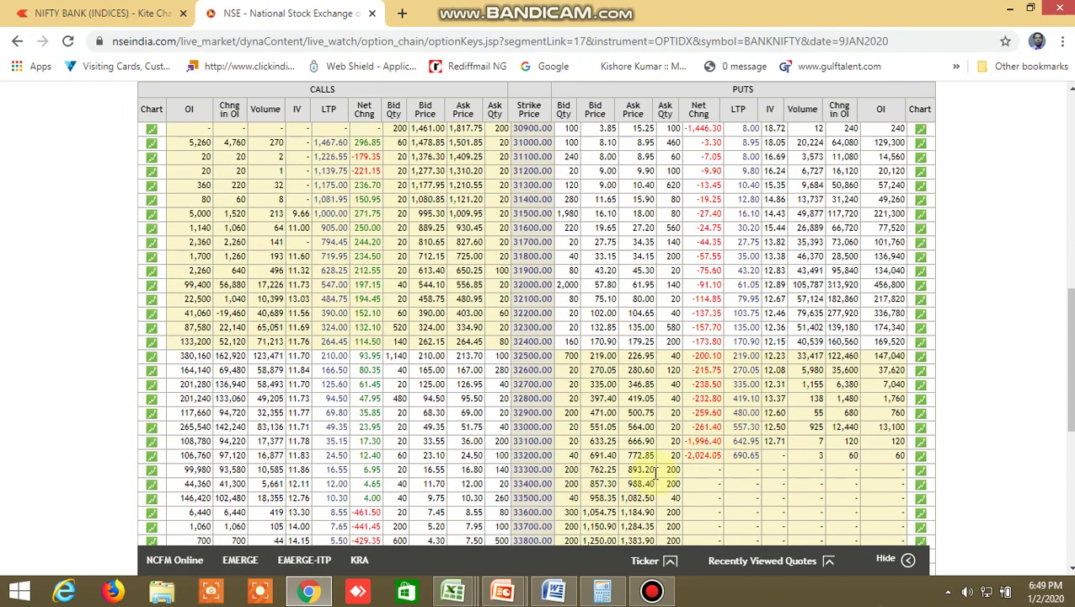
# - Switch to the WORKING FILE workbook in Excel and check NIFTY's stock price, implied volatility and days-to-expiration inputs on the OPTION CHAIN IV sheet
pyautogui.click(456, 593)
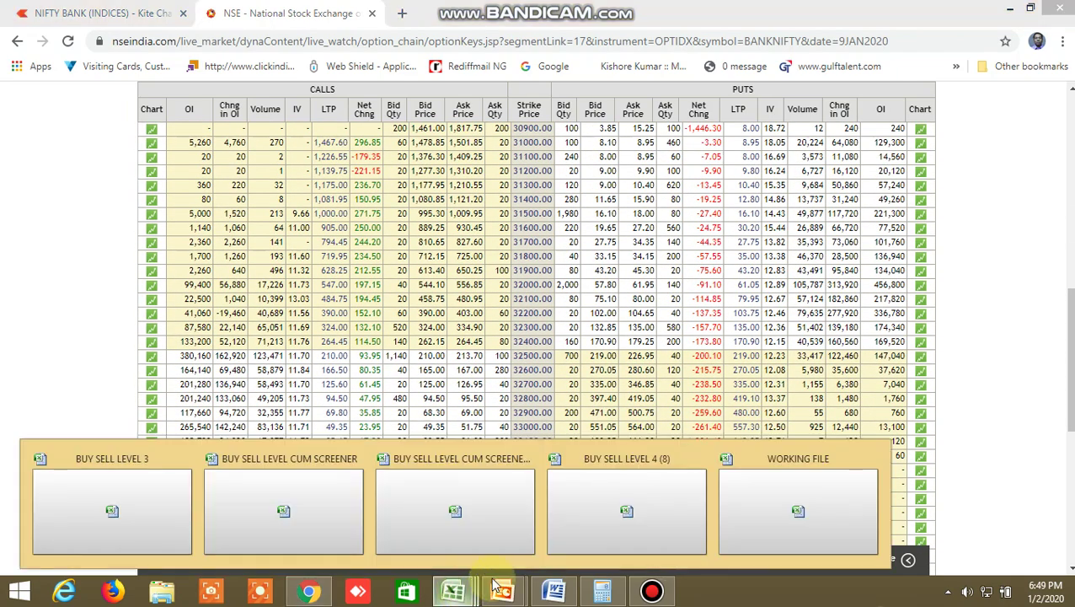
pyautogui.click(775, 512)
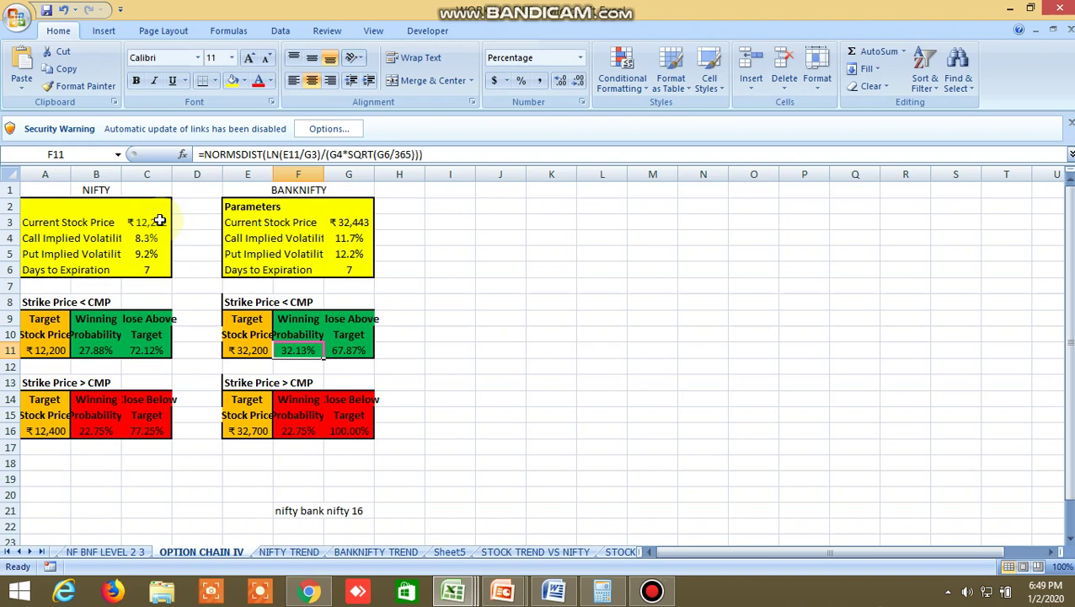
pyautogui.click(159, 222)
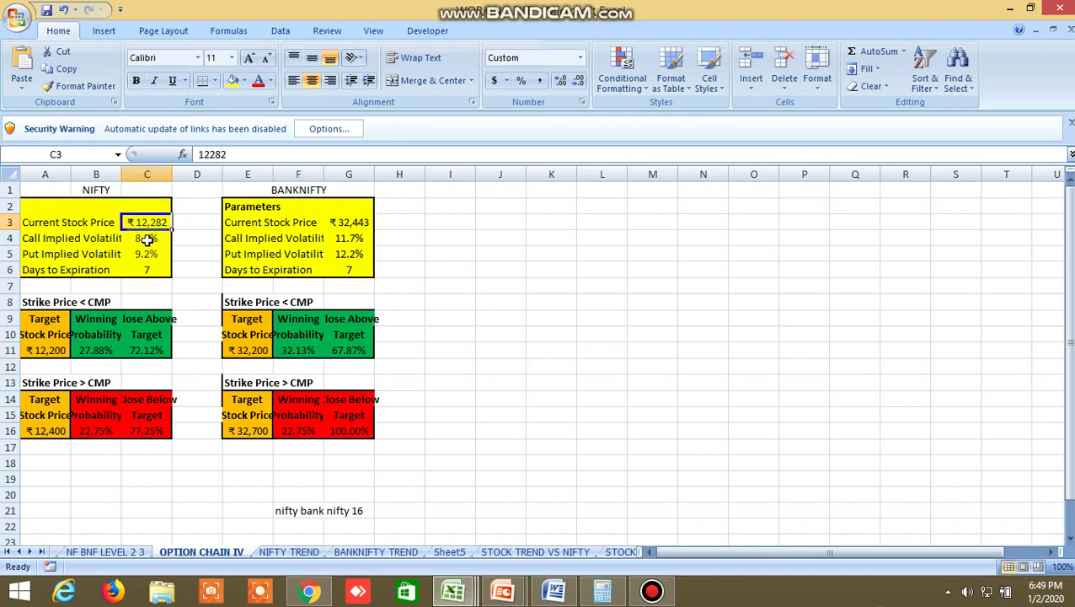
pyautogui.click(147, 240)
pyautogui.click(148, 256)
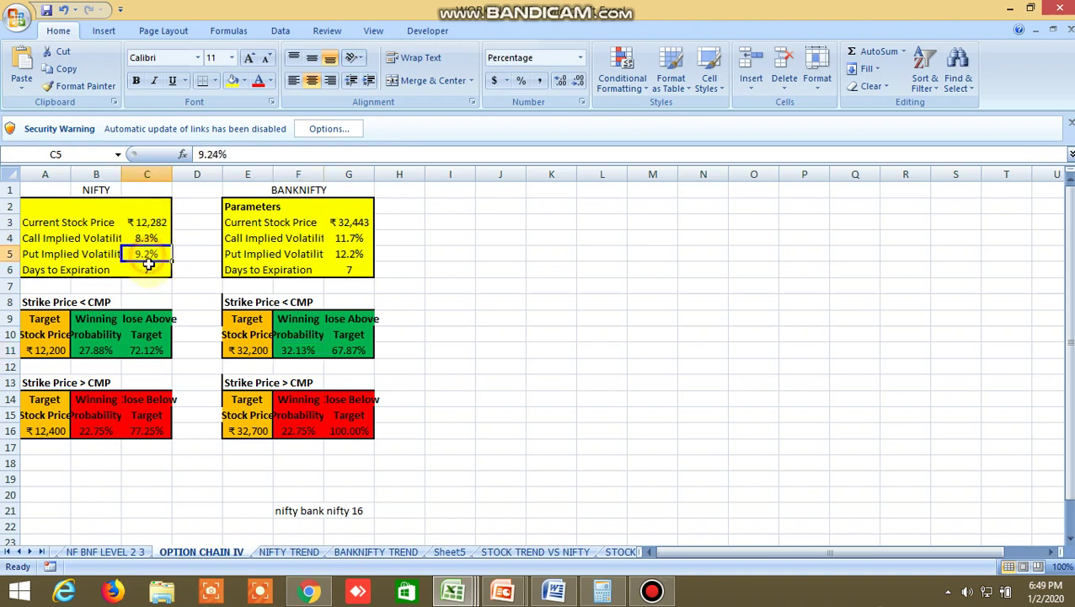
pyautogui.click(149, 266)
# - Compare the NIFTY target prices below and above CMP, in A11 and A16, with their winning probabilities
pyautogui.click(42, 352)
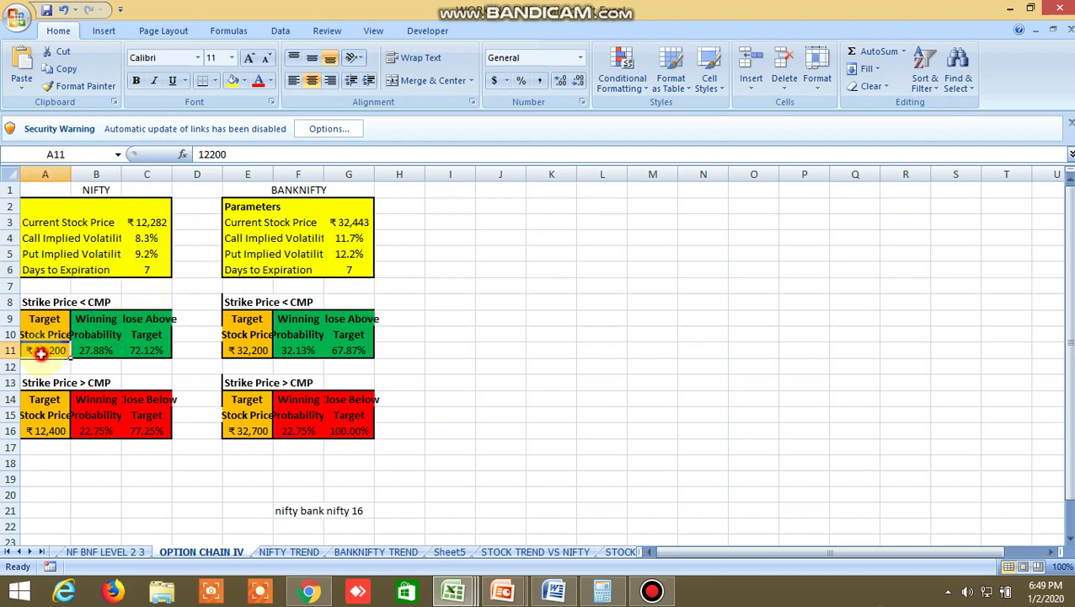
pyautogui.click(48, 433)
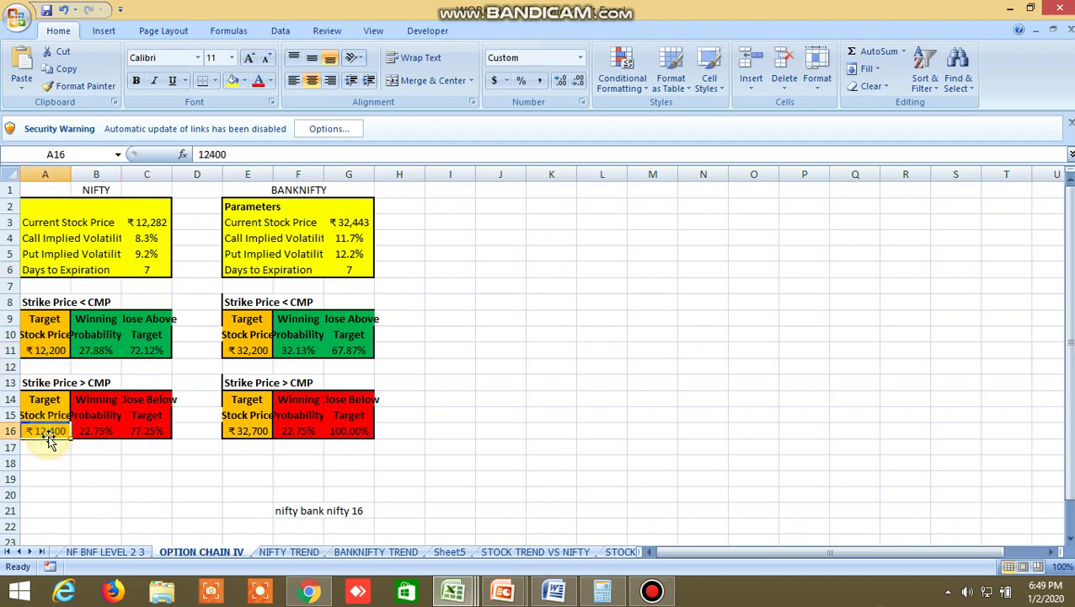
pyautogui.click(48, 347)
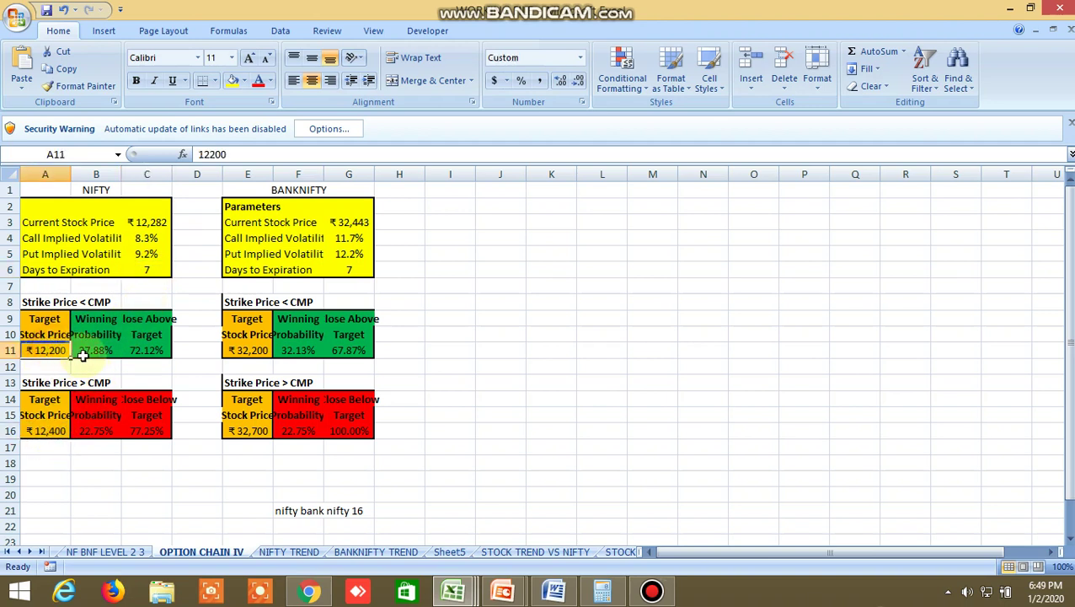
pyautogui.click(48, 432)
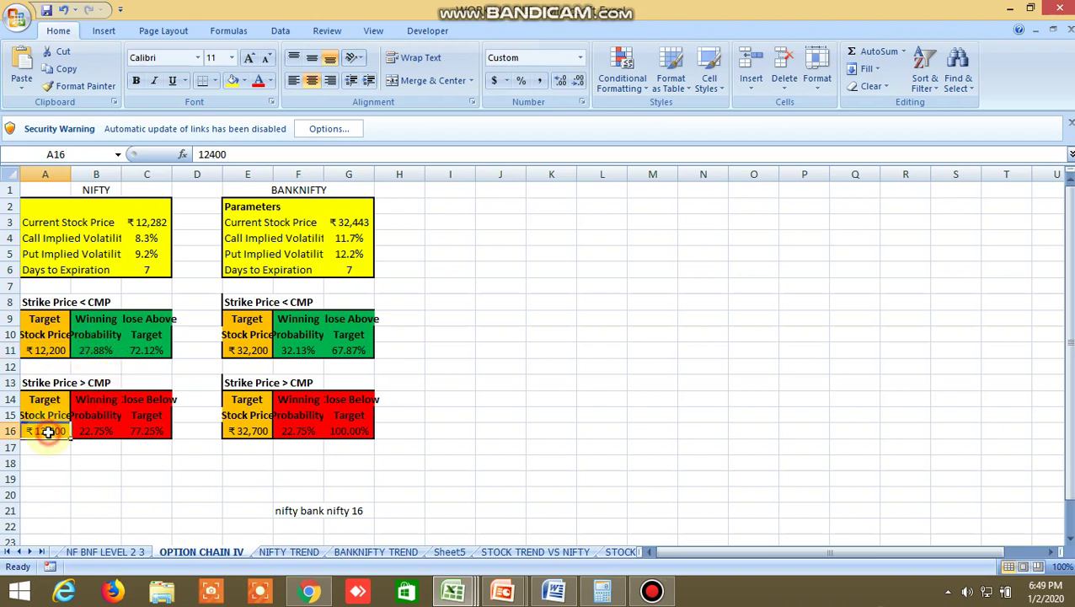
pyautogui.click(57, 350)
pyautogui.click(50, 429)
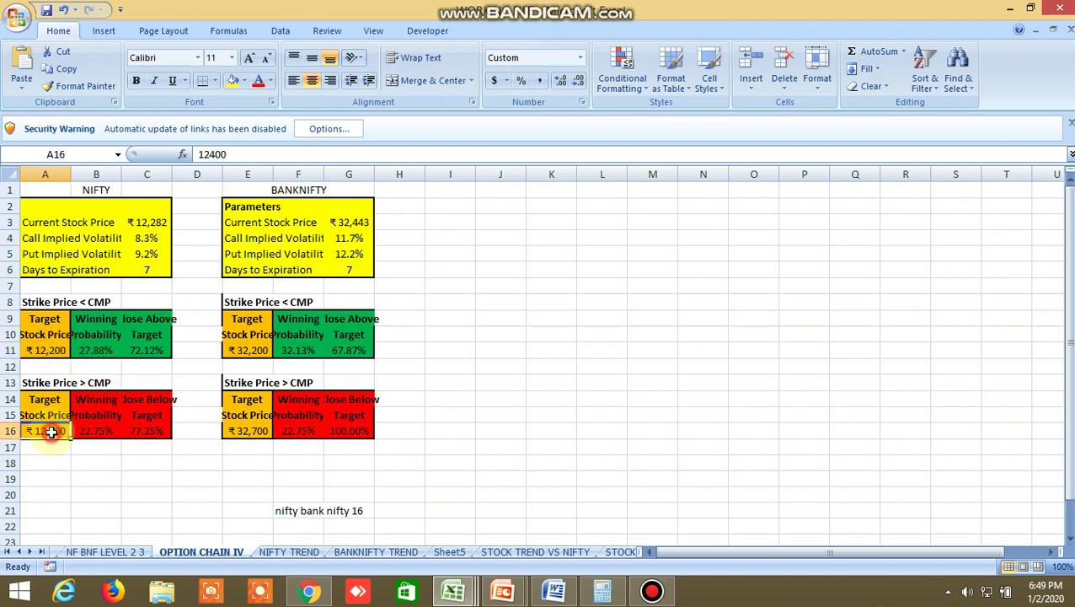
# - Check BANKNIFTY's current stock price, and compare its target prices below and above CMP, in E11 and E16, with their winning probabilities
pyautogui.click(358, 224)
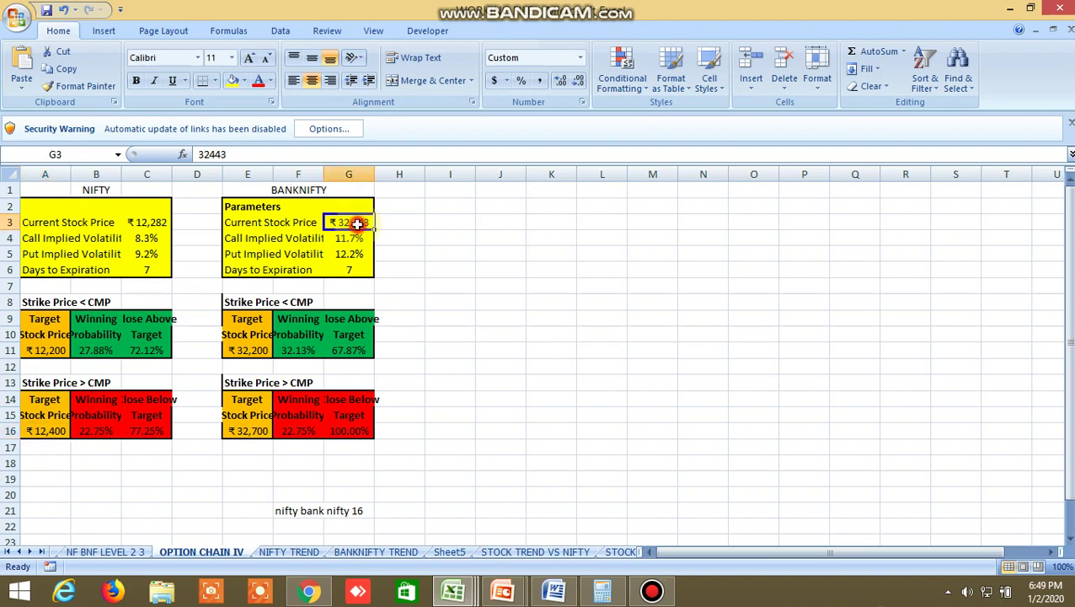
pyautogui.click(260, 352)
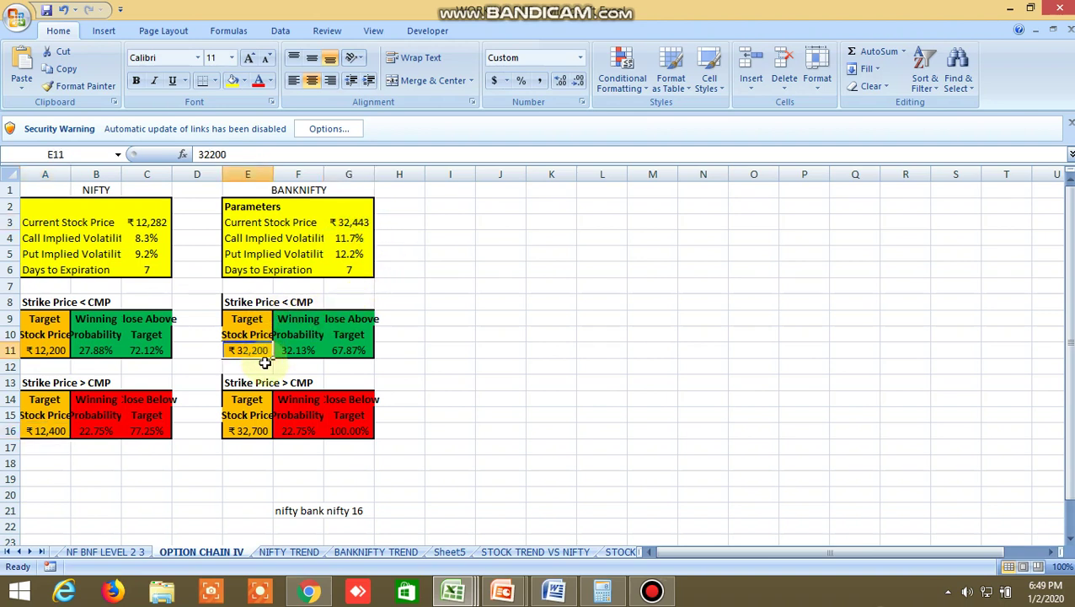
pyautogui.click(257, 432)
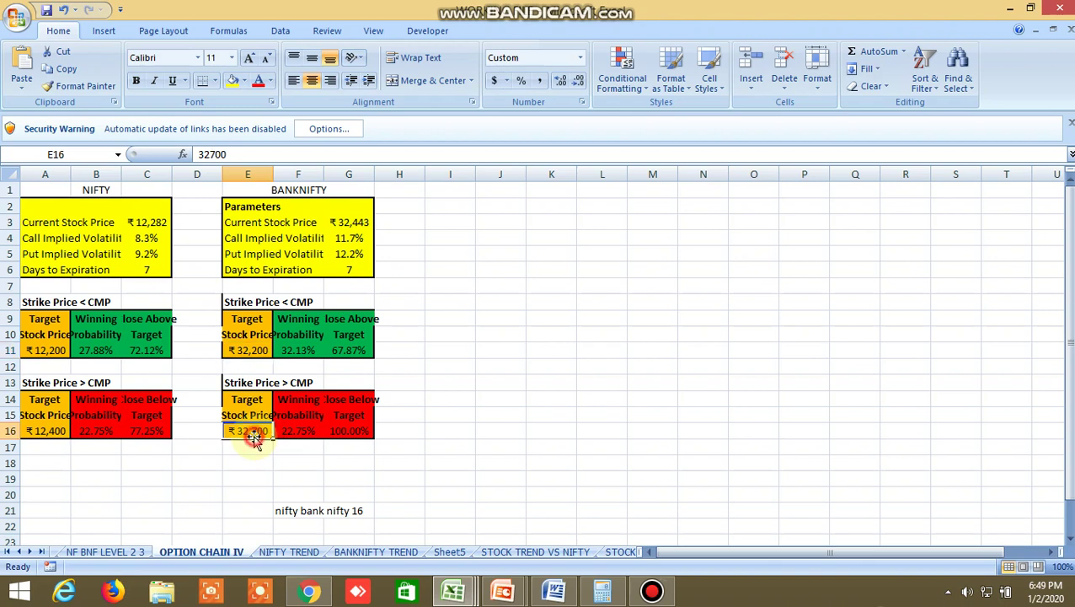
pyautogui.click(252, 351)
pyautogui.click(257, 430)
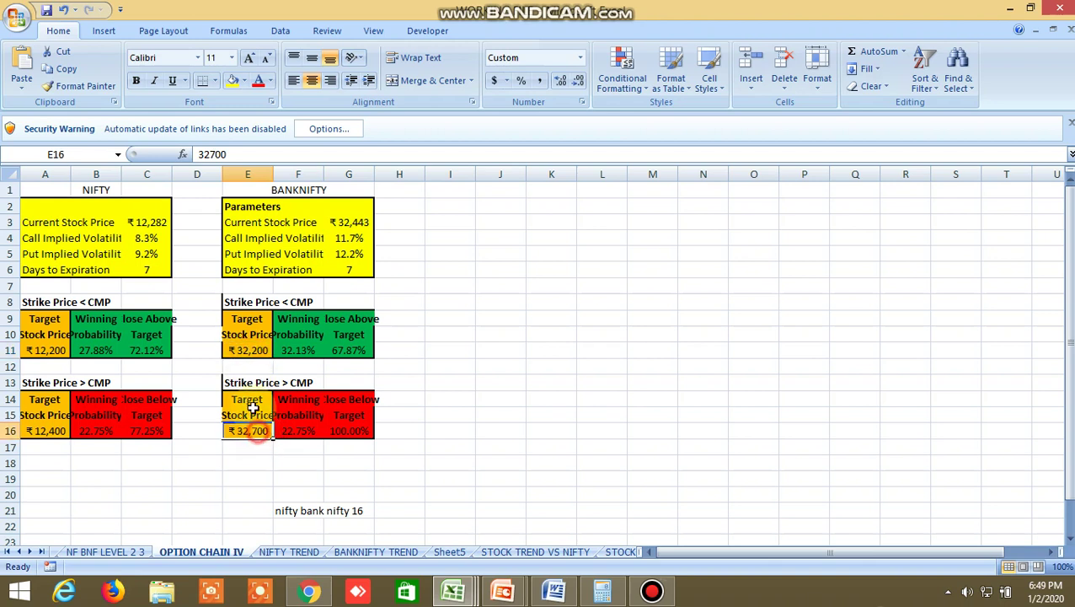
pyautogui.click(244, 349)
pyautogui.click(311, 590)
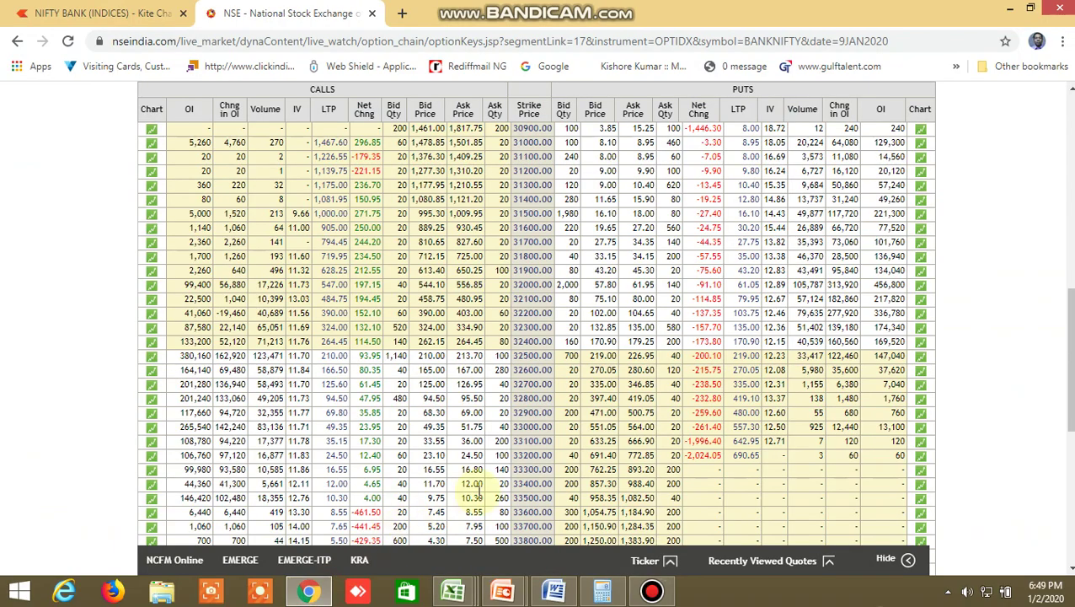
pyautogui.moveTo(453, 590)
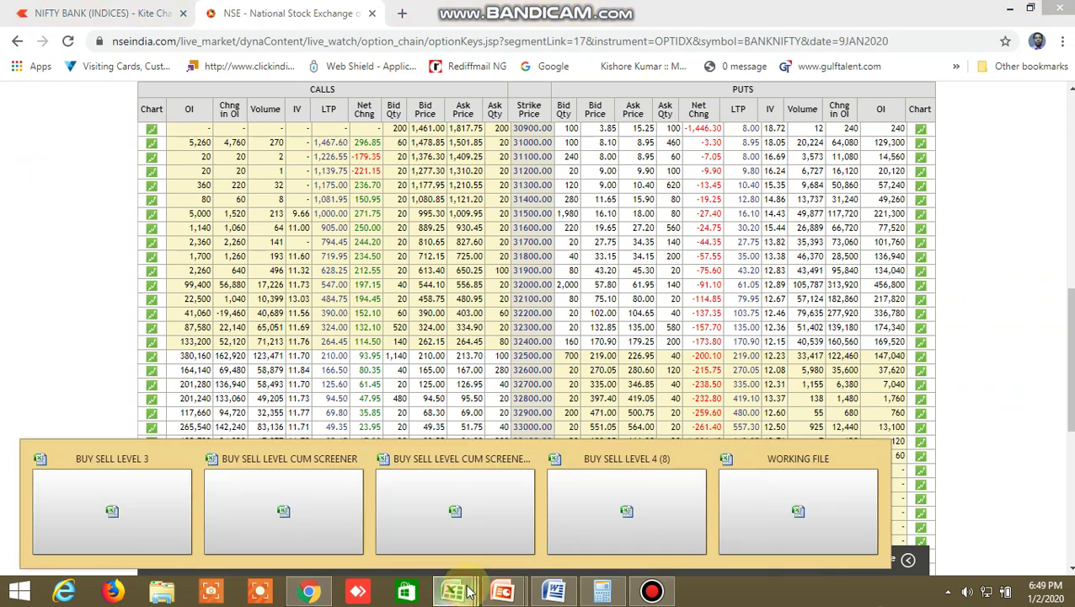
pyautogui.click(310, 510)
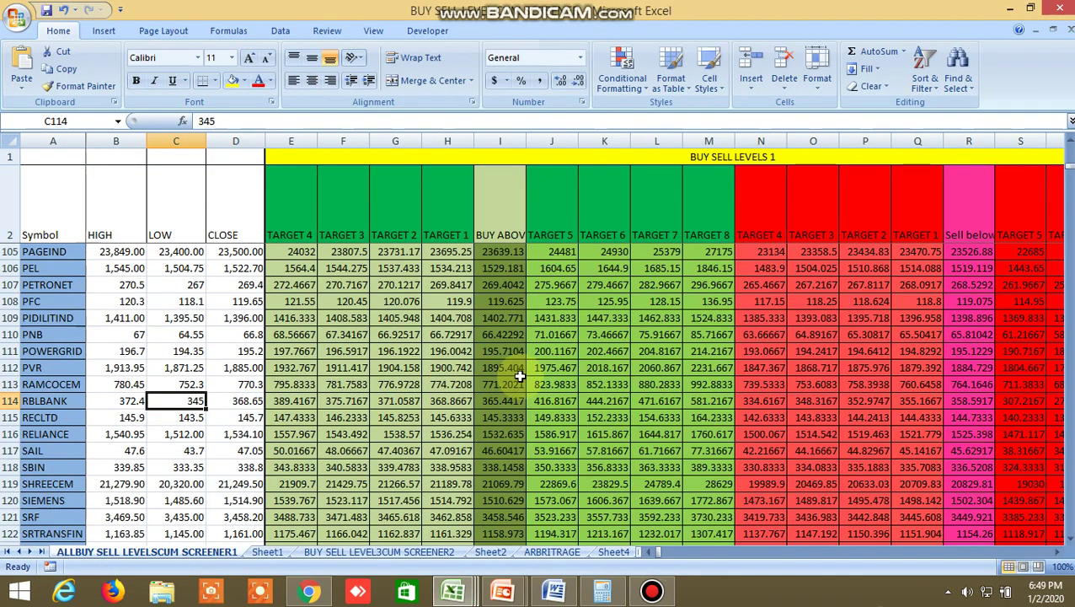
# - Open the ALLBUY SELL LEVELSCUM SCREENER1 sheet in the screener workbook that contains the INSIDE THE BAR WITH NR7 sheet
pyautogui.moveTo(459, 590)
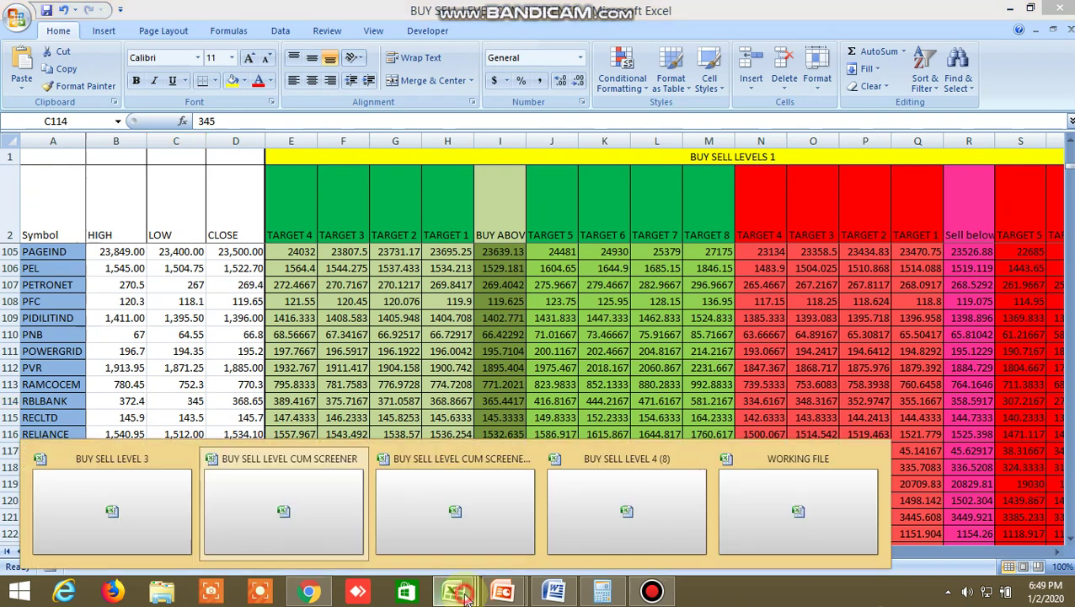
pyautogui.click(499, 530)
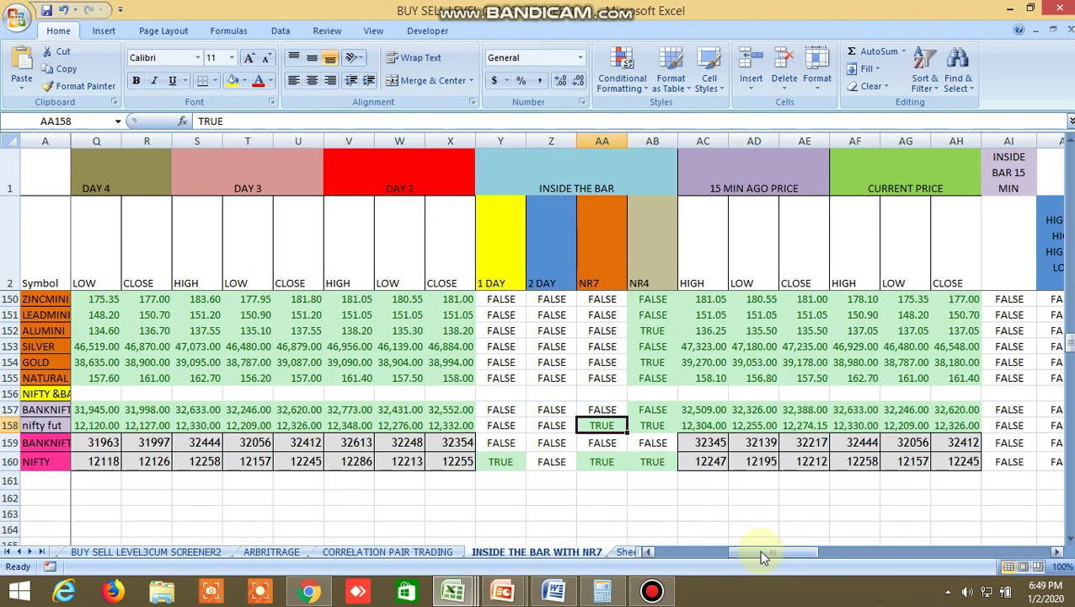
pyautogui.click(28, 552)
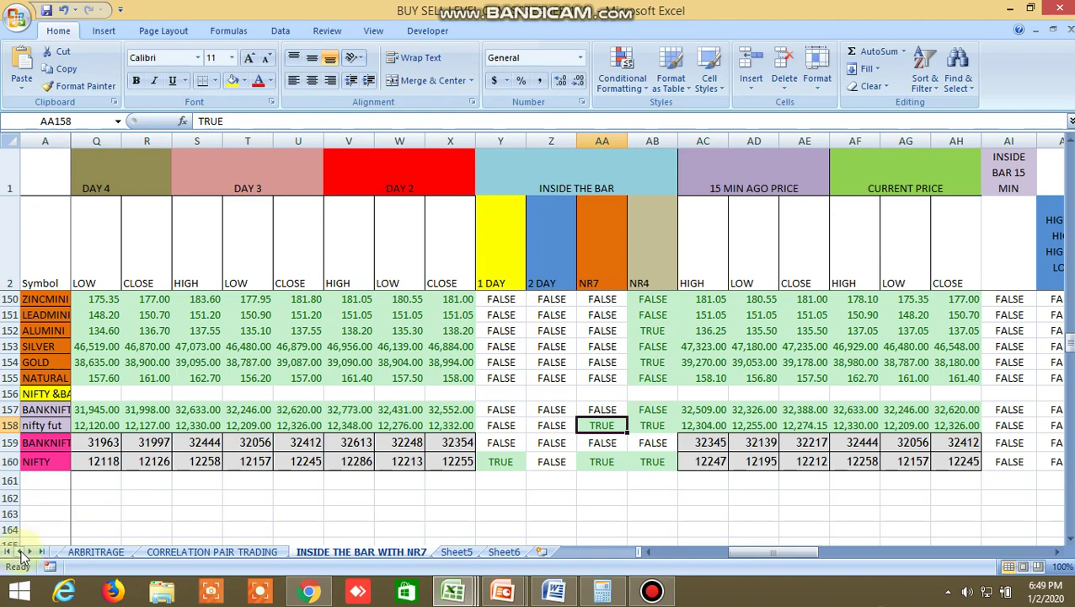
pyautogui.doubleClick(21, 555)
pyautogui.click(118, 552)
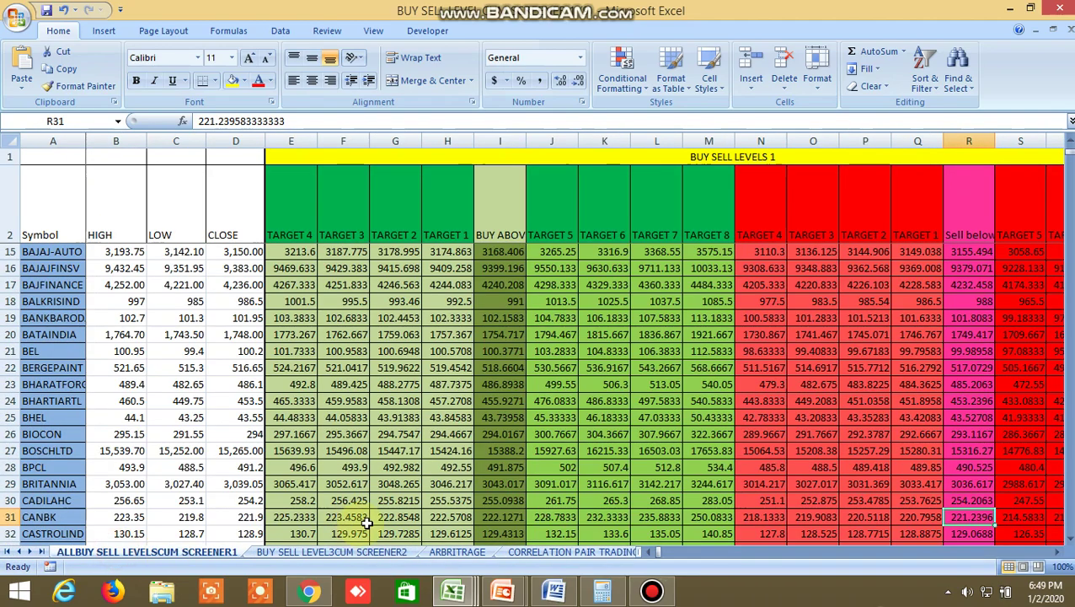
# - Find the BANKNIFTY futures row in the NIFTY & BANKNIFTY section and check its buy-above and sell-below levels
pyautogui.scroll(-20, 564, 473)
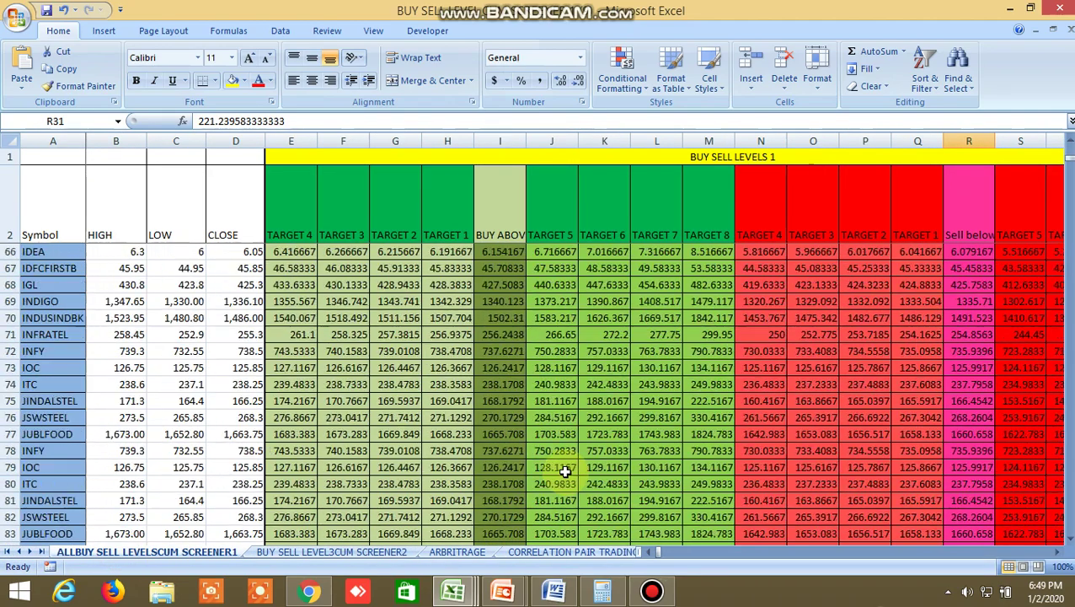
pyautogui.scroll(-15, 565, 473)
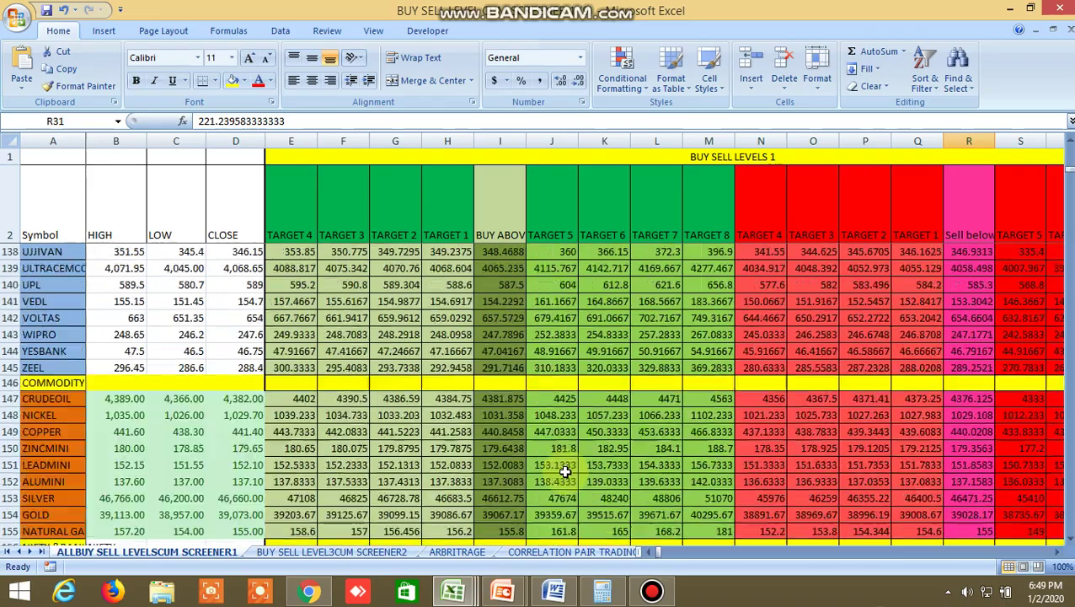
pyautogui.scroll(-2, 565, 473)
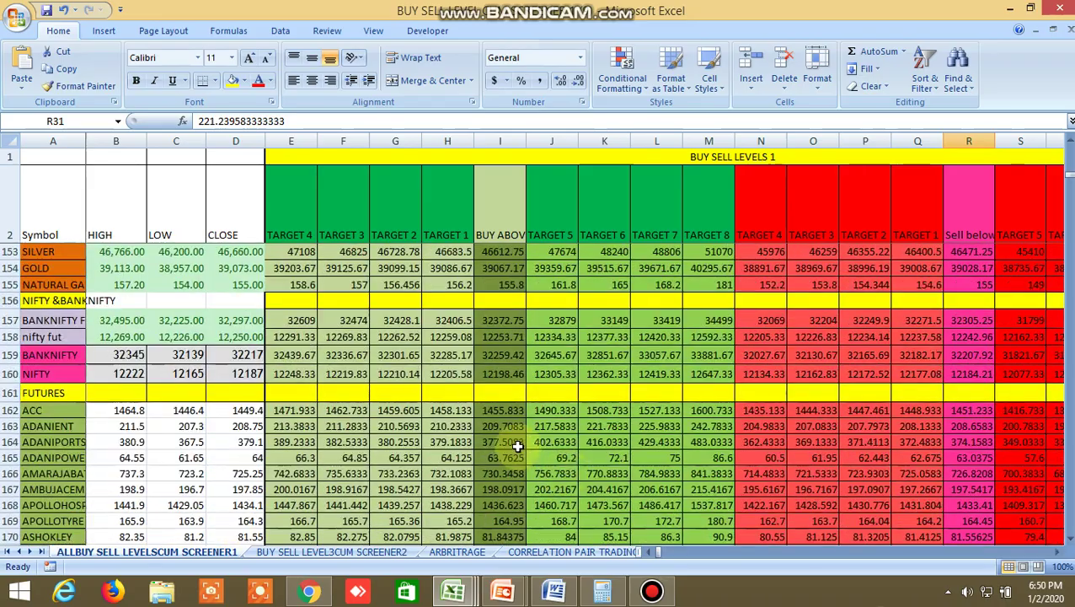
pyautogui.scroll(1, 514, 445)
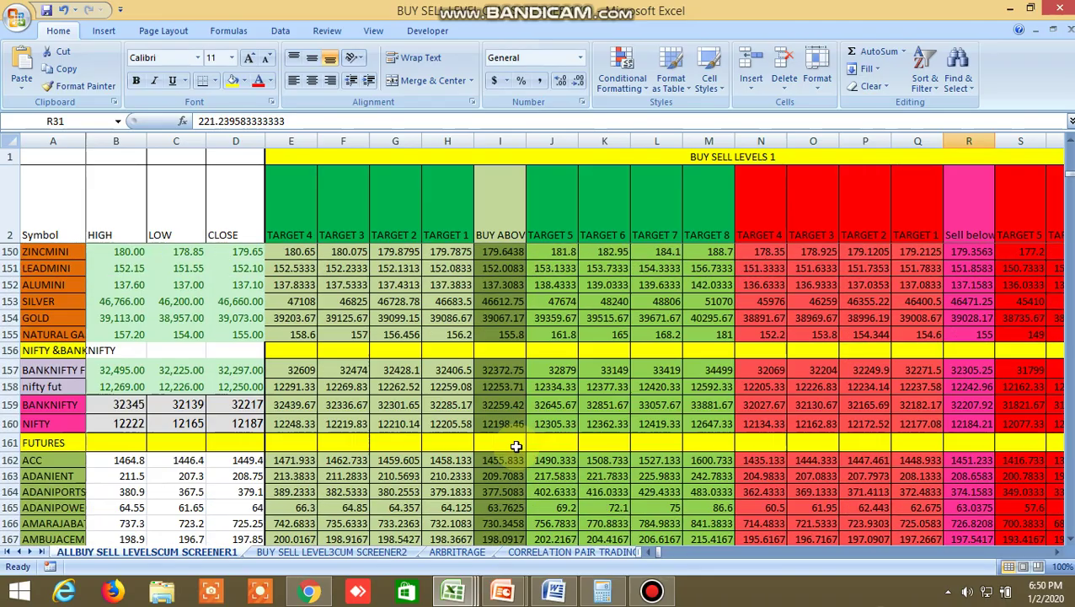
pyautogui.click(508, 370)
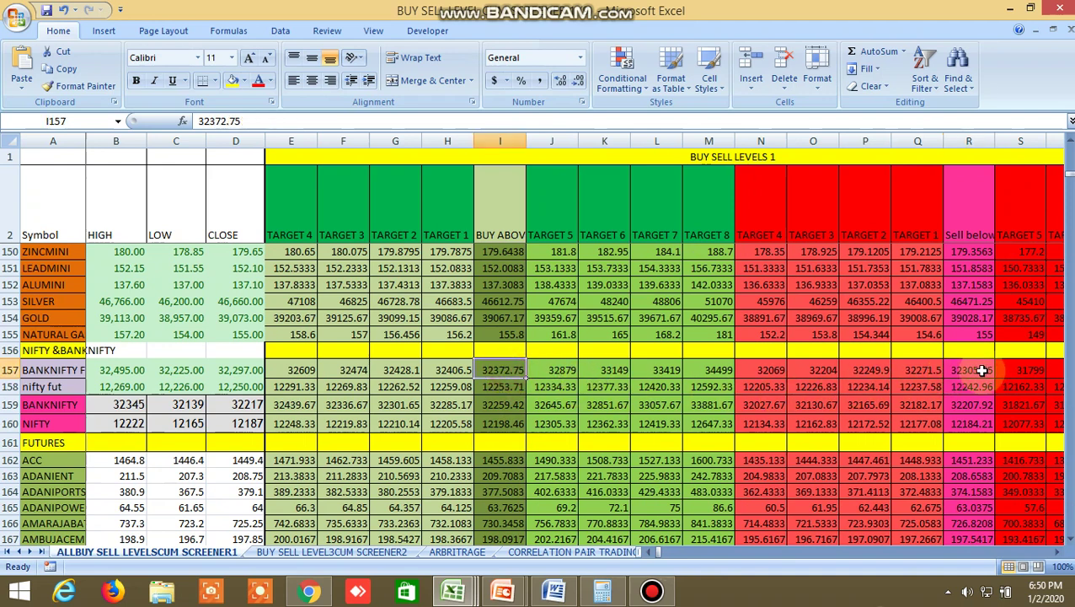
# - Switch to the Kite chart page in Chrome and show the market depth of BANKNIFTY JAN FUT in the watchlist
pyautogui.click(308, 592)
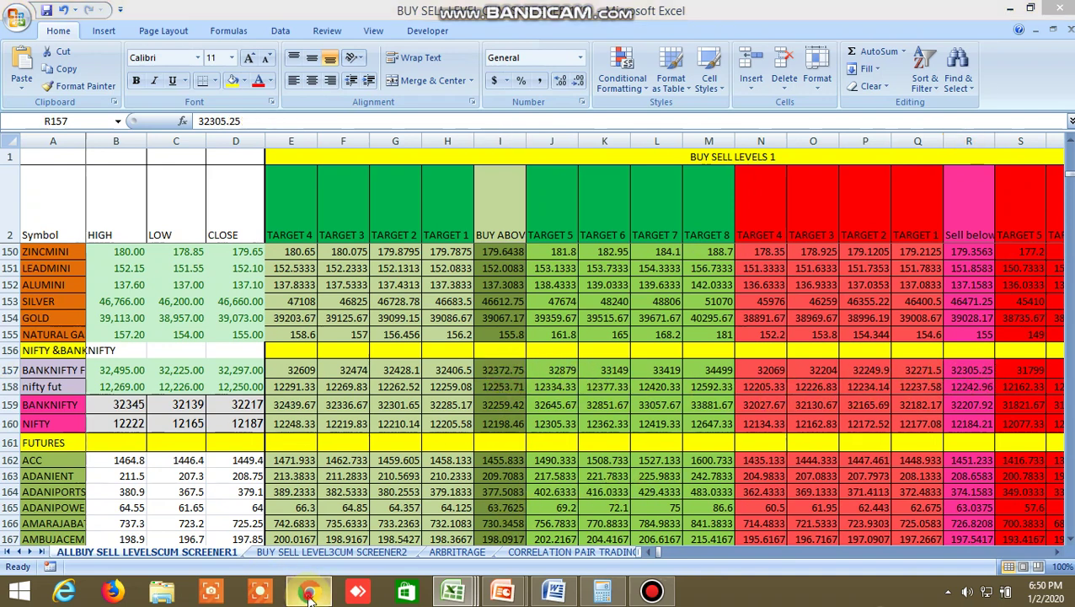
pyautogui.click(126, 14)
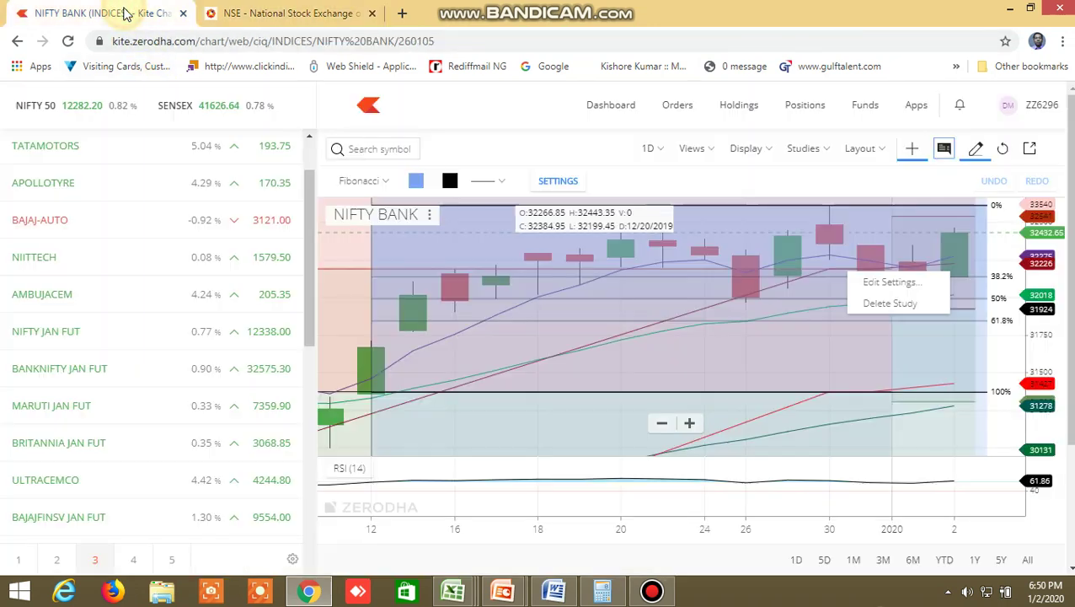
pyautogui.scroll(1, 161, 290)
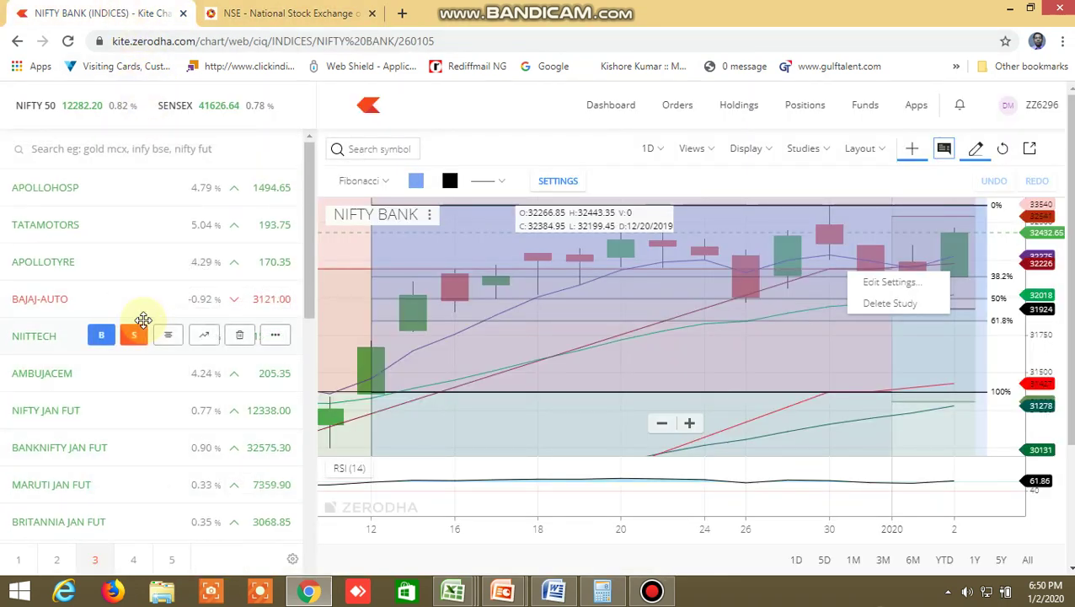
pyautogui.scroll(-1, 143, 319)
pyautogui.click(167, 371)
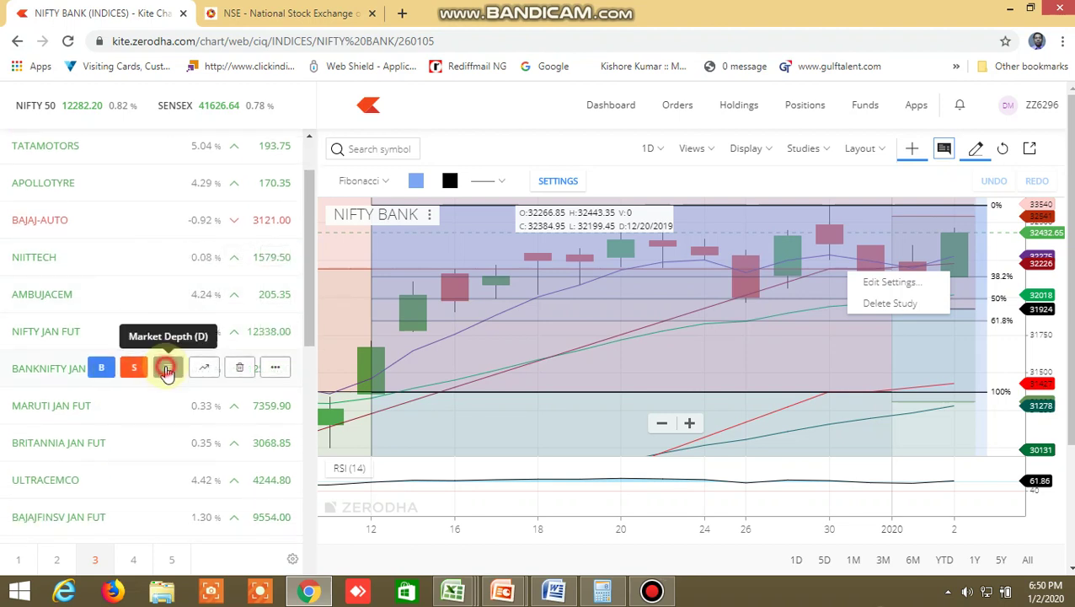
pyautogui.moveTo(306, 288); pyautogui.dragTo(309, 317)
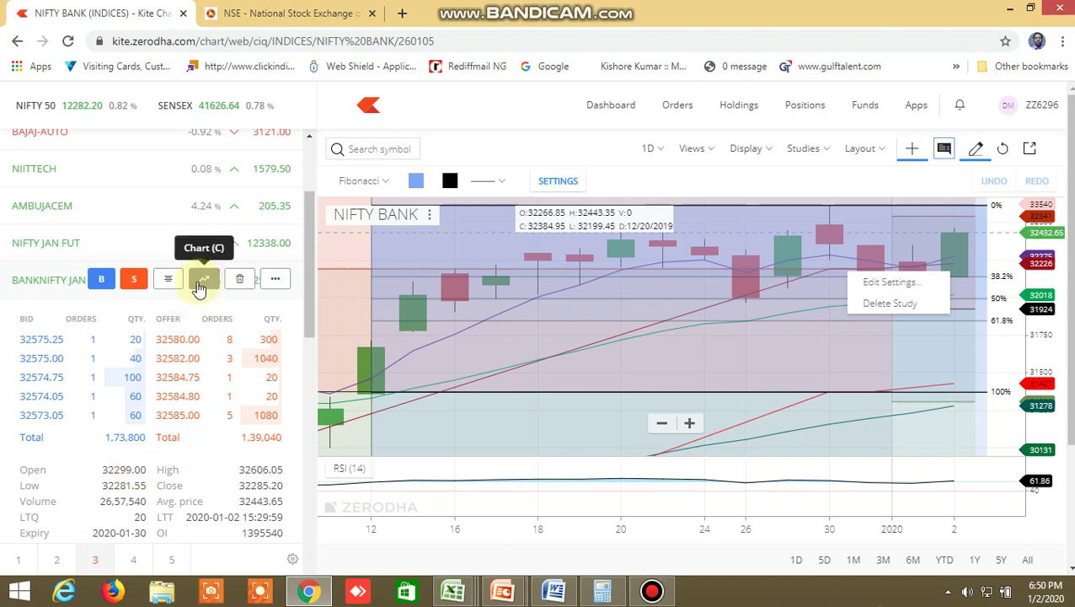
# - Set the NIFTY BANK chart to the 5-minute interval and open the chart of BANKNIFTY JAN FUT
pyautogui.click(649, 148)
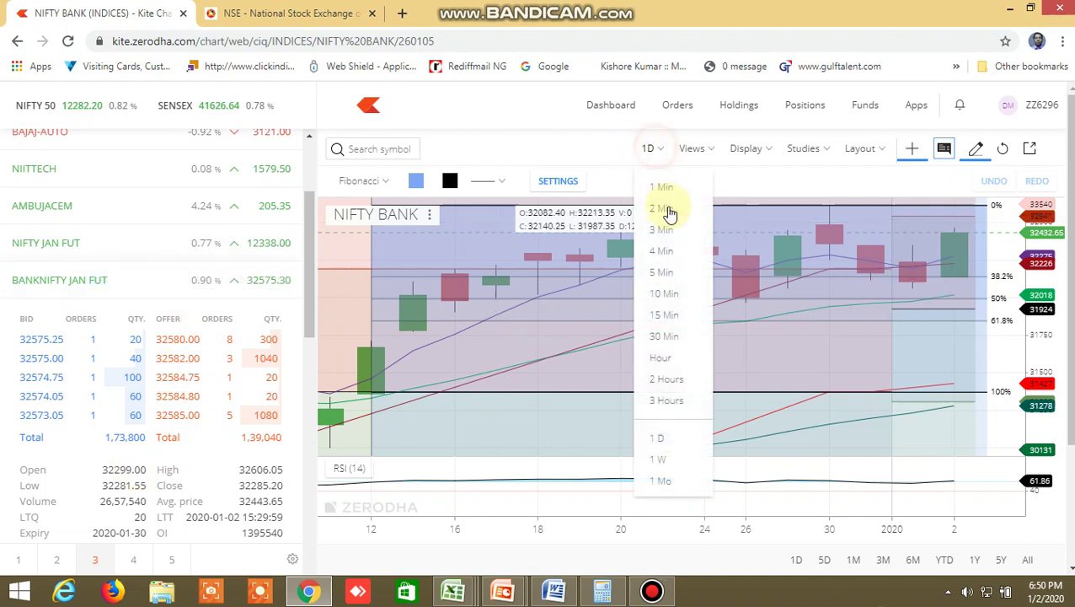
pyautogui.click(665, 278)
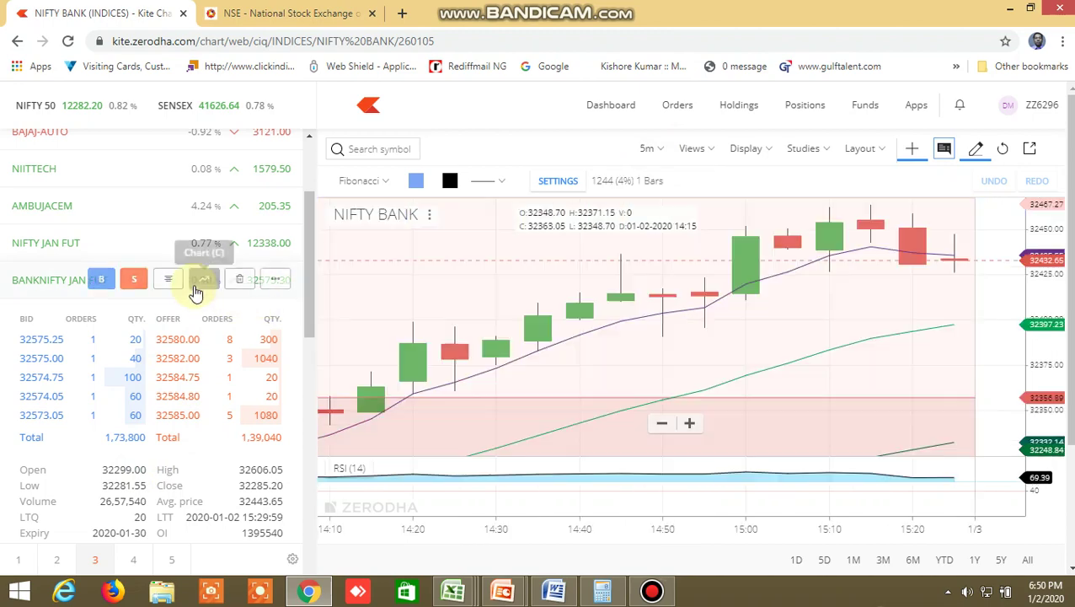
pyautogui.click(202, 284)
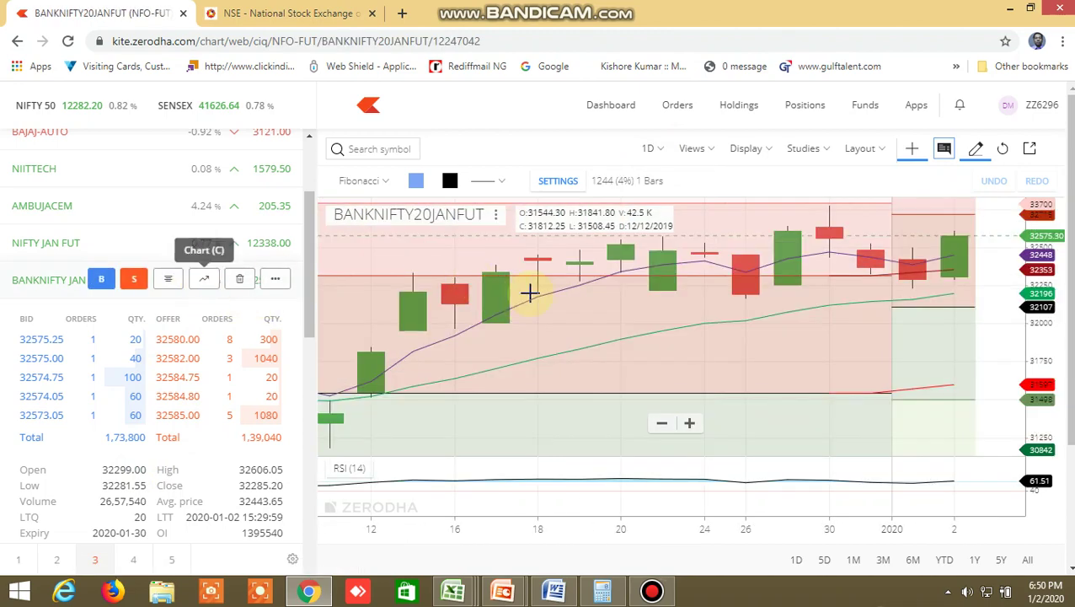
# - Set the BANKNIFTY20JANFUT chart to the 5-minute interval and go back to the 2 January 2020 opening candle at 09:15
pyautogui.scroll(-3, 665, 284)
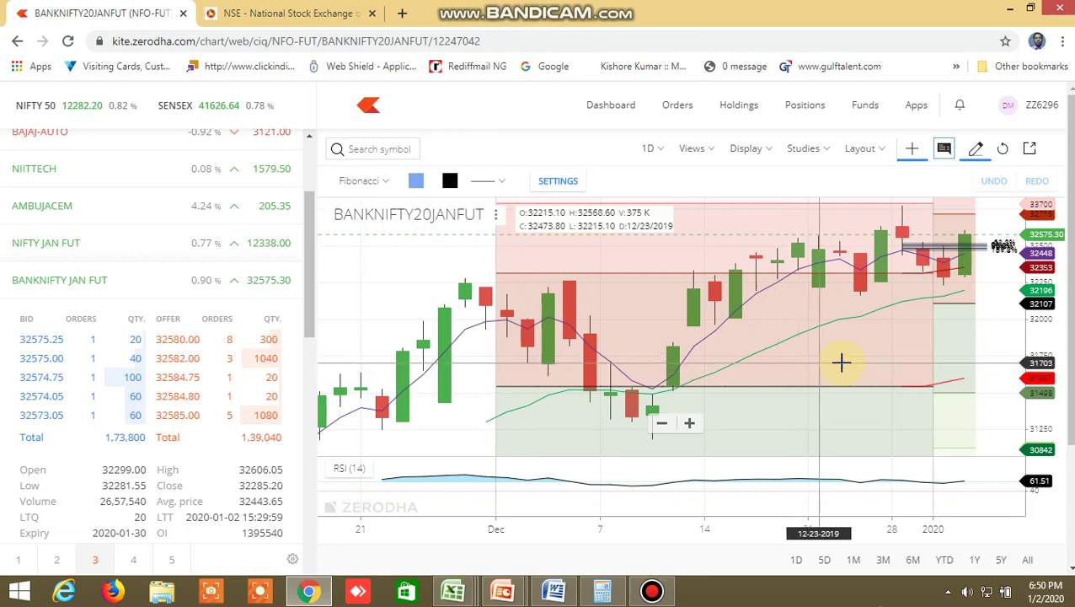
pyautogui.moveTo(839, 363); pyautogui.dragTo(778, 372)
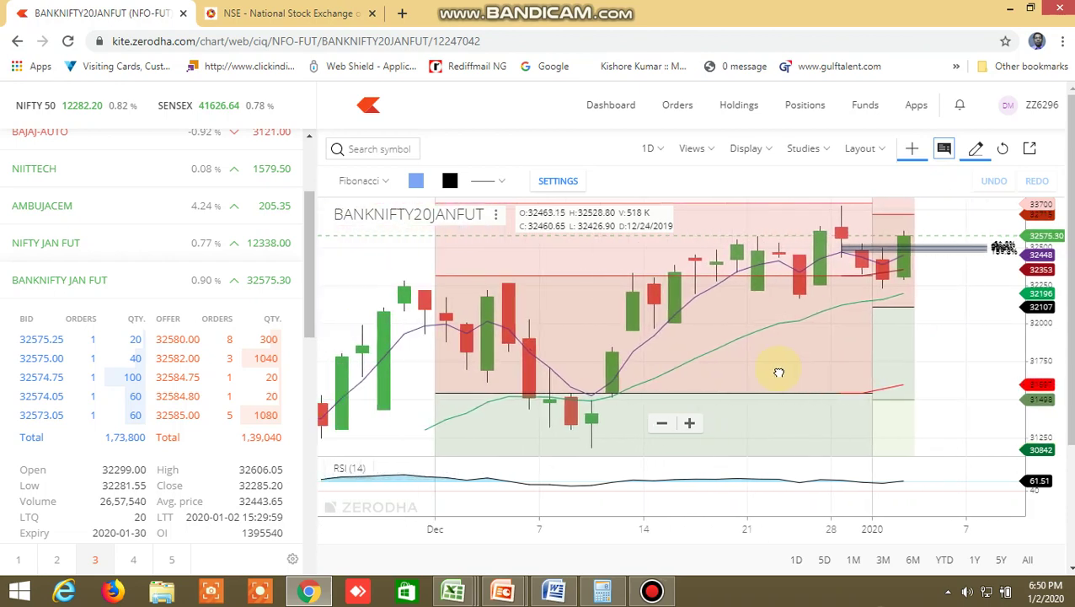
pyautogui.click(660, 153)
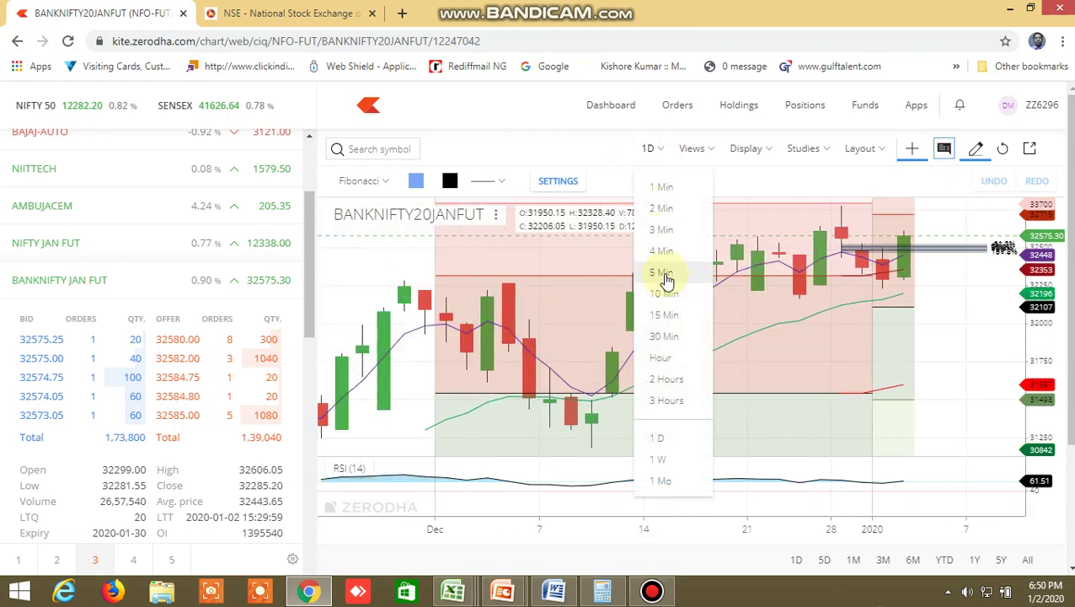
pyautogui.click(663, 272)
pyautogui.moveTo(576, 384); pyautogui.dragTo(830, 324)
pyautogui.moveTo(619, 345); pyautogui.dragTo(689, 345)
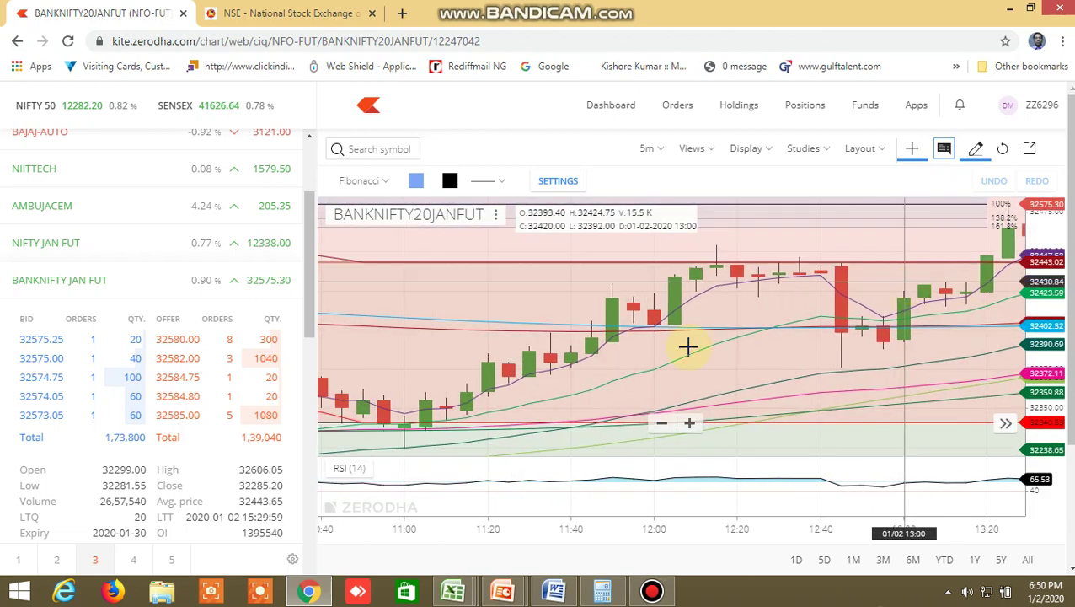
pyautogui.moveTo(544, 343); pyautogui.dragTo(828, 287)
pyautogui.moveTo(532, 323); pyautogui.dragTo(857, 276)
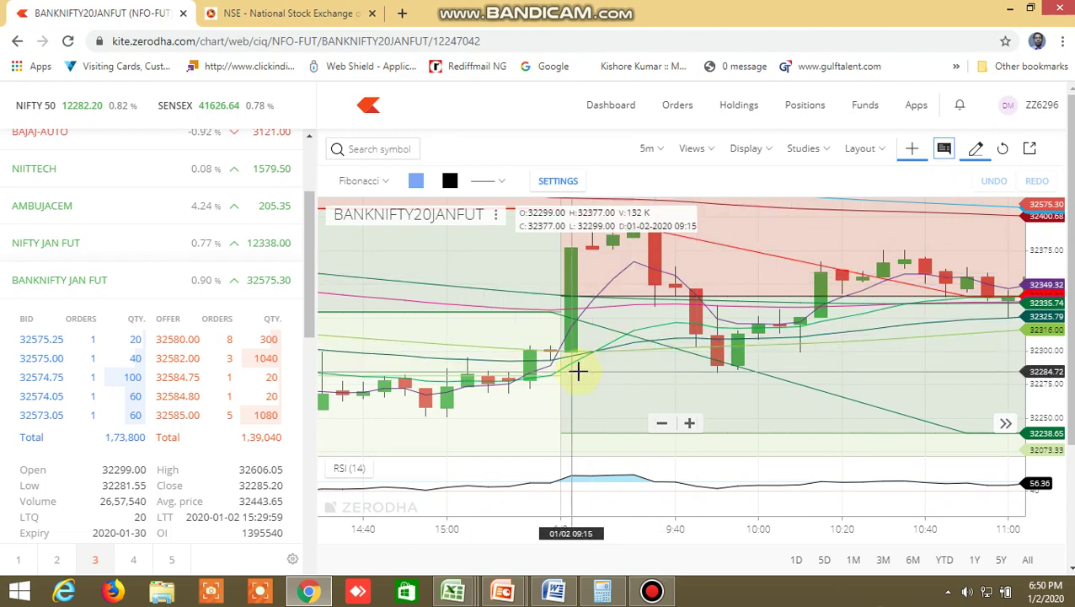
# - Switch to the BUY SELL LEVEL CUM SCREENER 1 workbook in Excel and check the buy-above level in the BANKNIFTY futures row
pyautogui.click(459, 595)
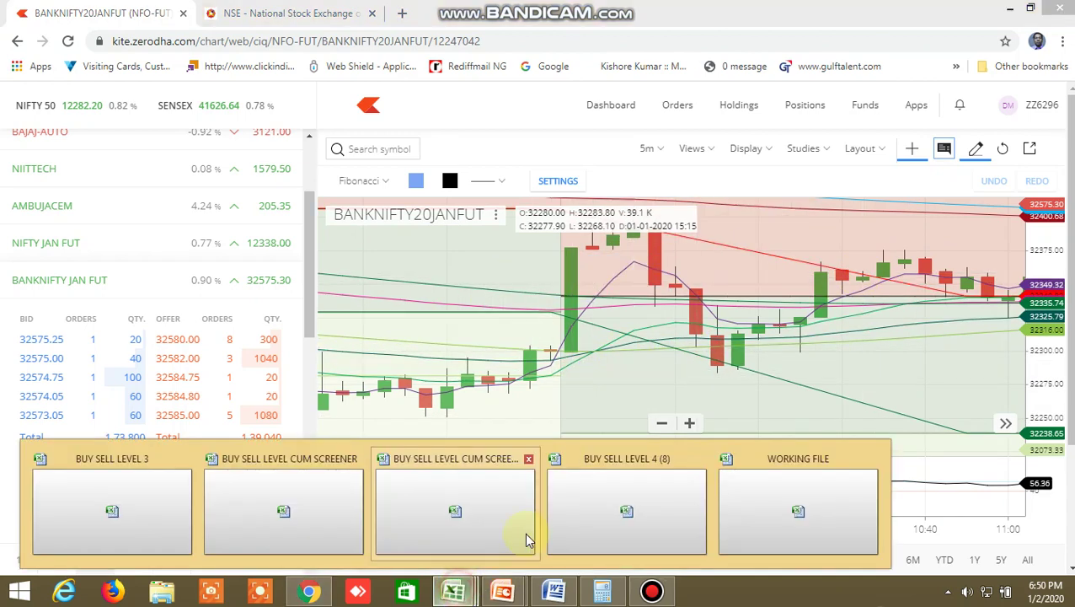
pyautogui.click(474, 509)
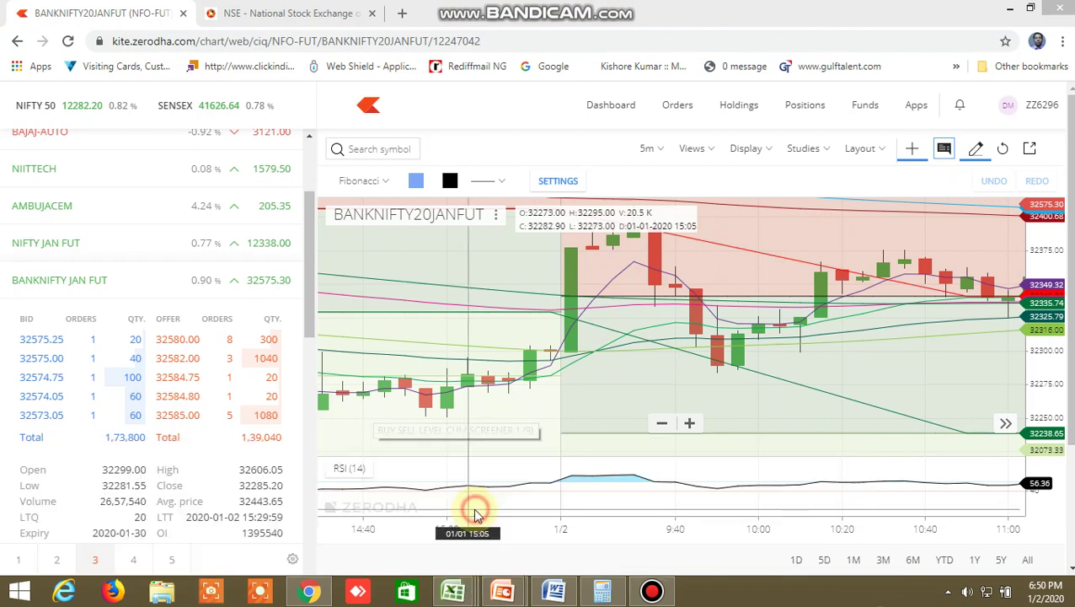
pyautogui.click(462, 588)
pyautogui.click(472, 528)
pyautogui.click(462, 587)
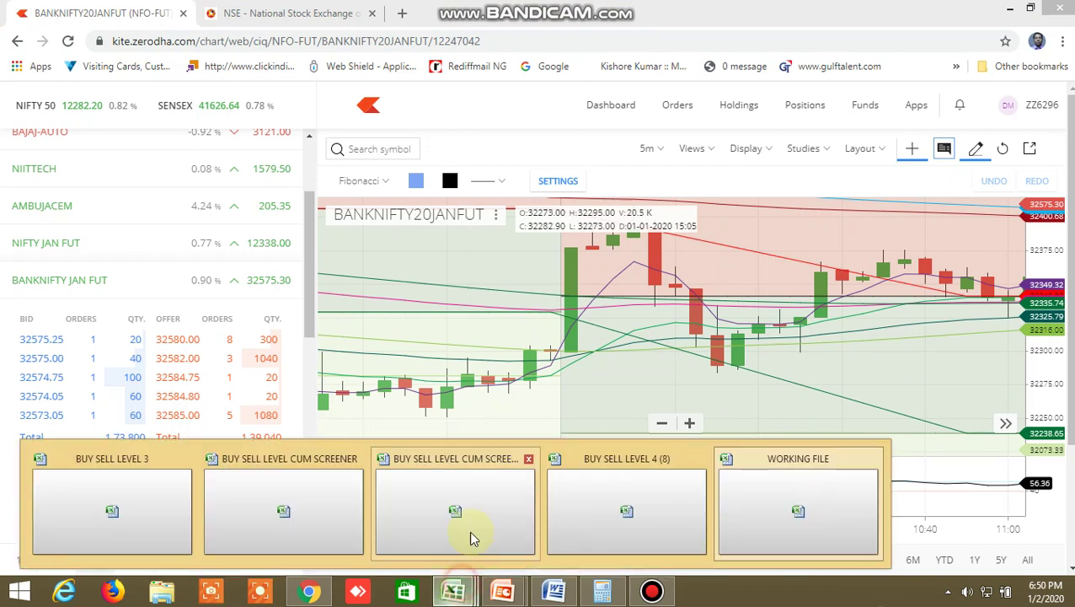
pyautogui.click(472, 534)
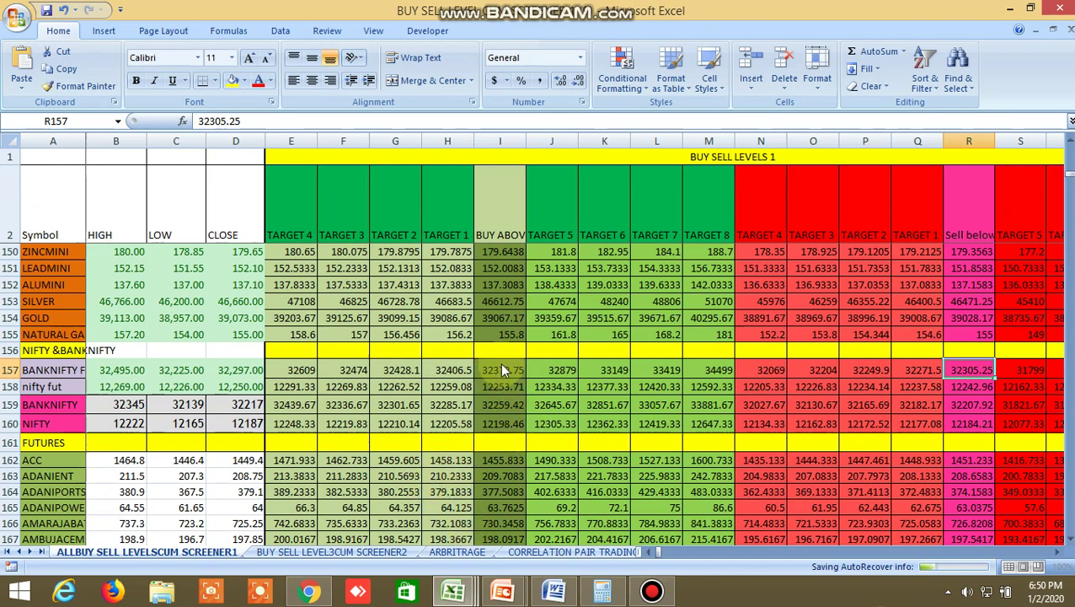
# - Inspect the 09:50 candle on Kite's BANKNIFTY20JANFUT chart in Chrome and compare it with the BANKNIFTY futures levels in the Excel workbook
pyautogui.click(309, 591)
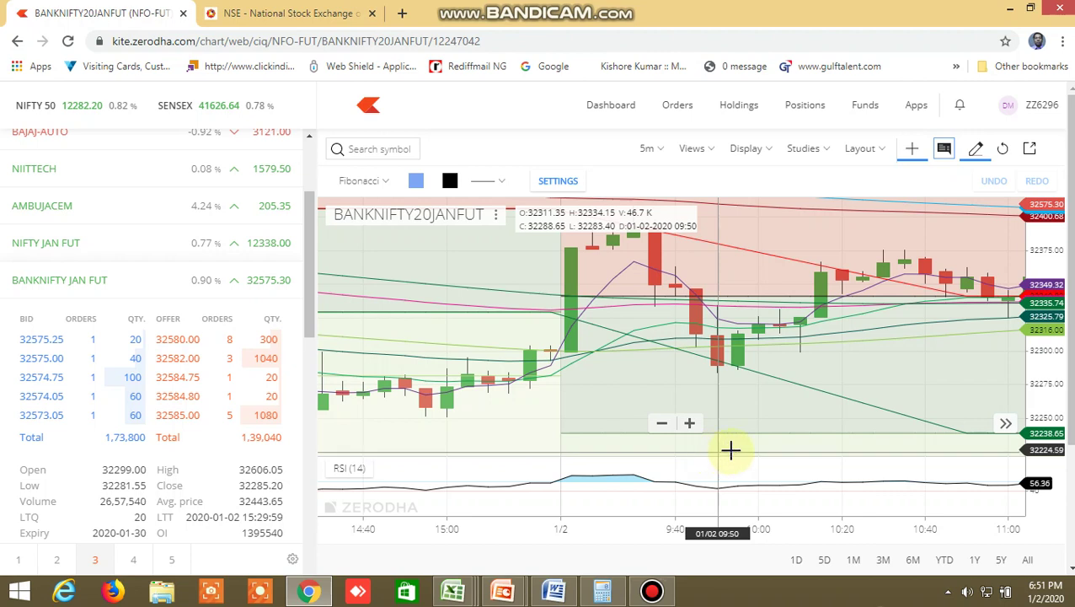
pyautogui.moveTo(459, 595)
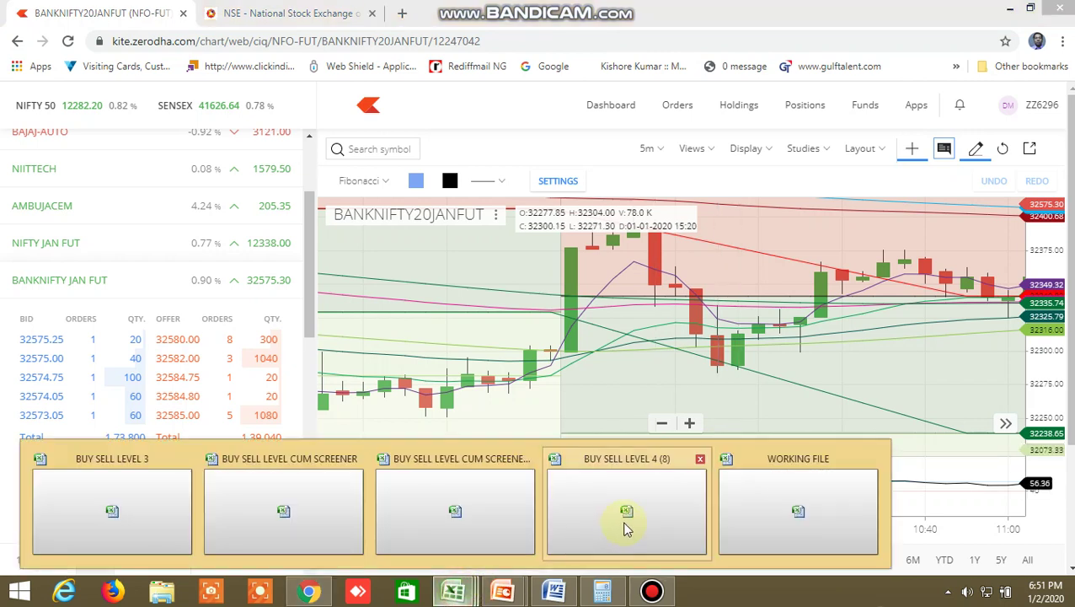
pyautogui.click(452, 505)
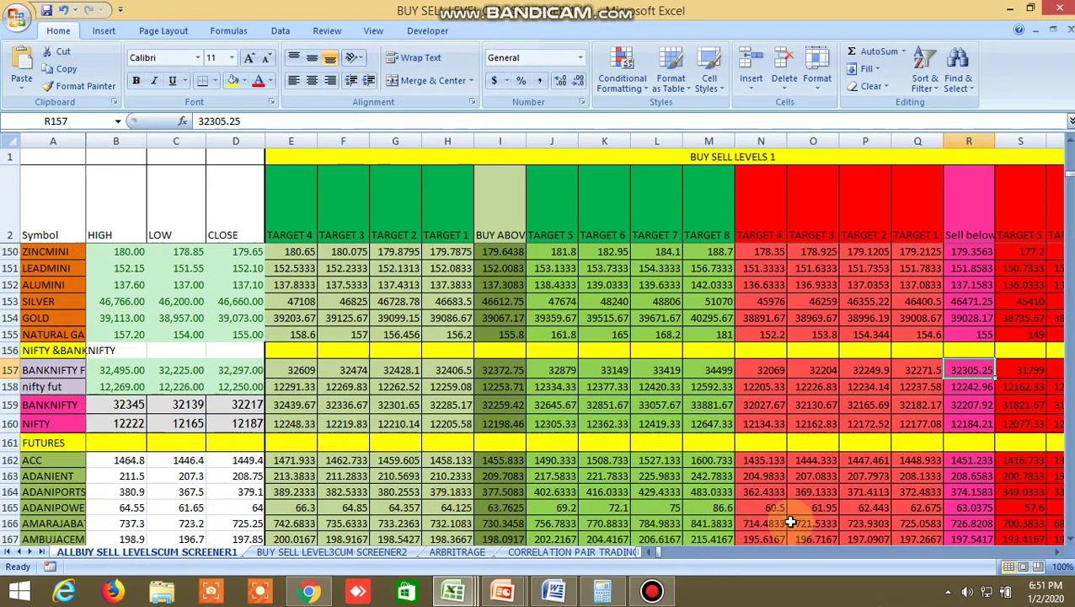
# - Return to the BANKNIFTY20JANFUT chart in Chrome and follow its 5-minute candles from 09:50 to the close on 2 January 2020
pyautogui.click(307, 592)
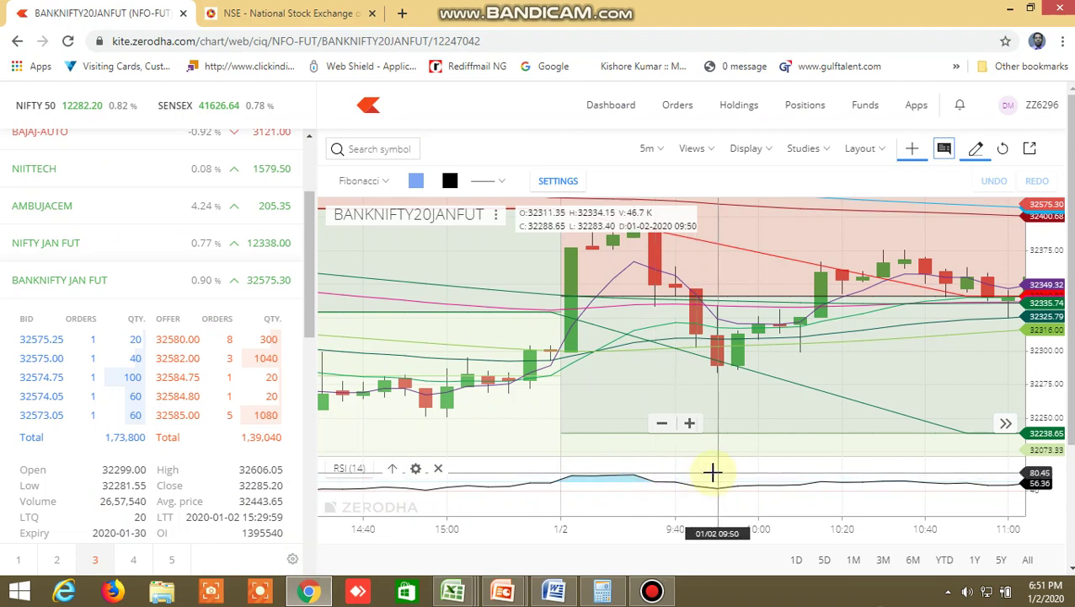
pyautogui.moveTo(881, 439); pyautogui.dragTo(575, 428)
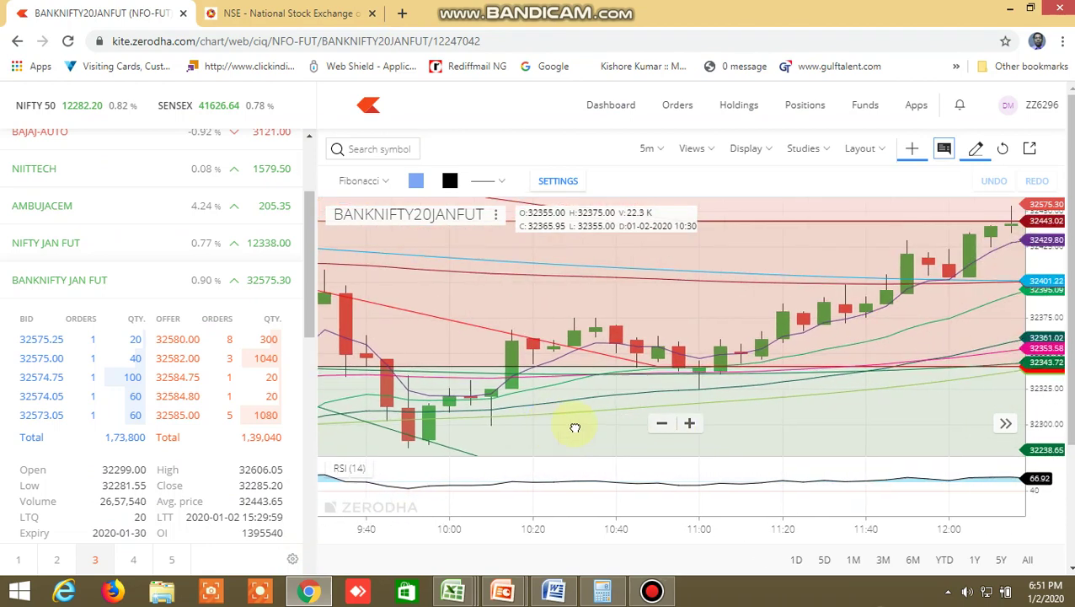
pyautogui.moveTo(843, 388); pyautogui.dragTo(593, 377)
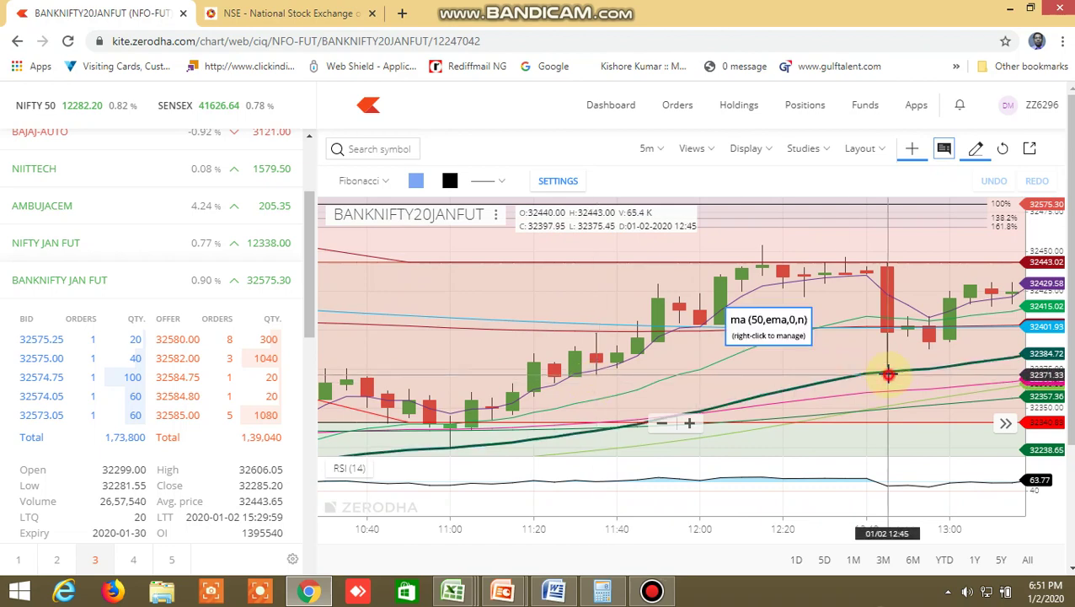
pyautogui.moveTo(888, 373); pyautogui.dragTo(643, 371)
pyautogui.moveTo(893, 377); pyautogui.dragTo(662, 365)
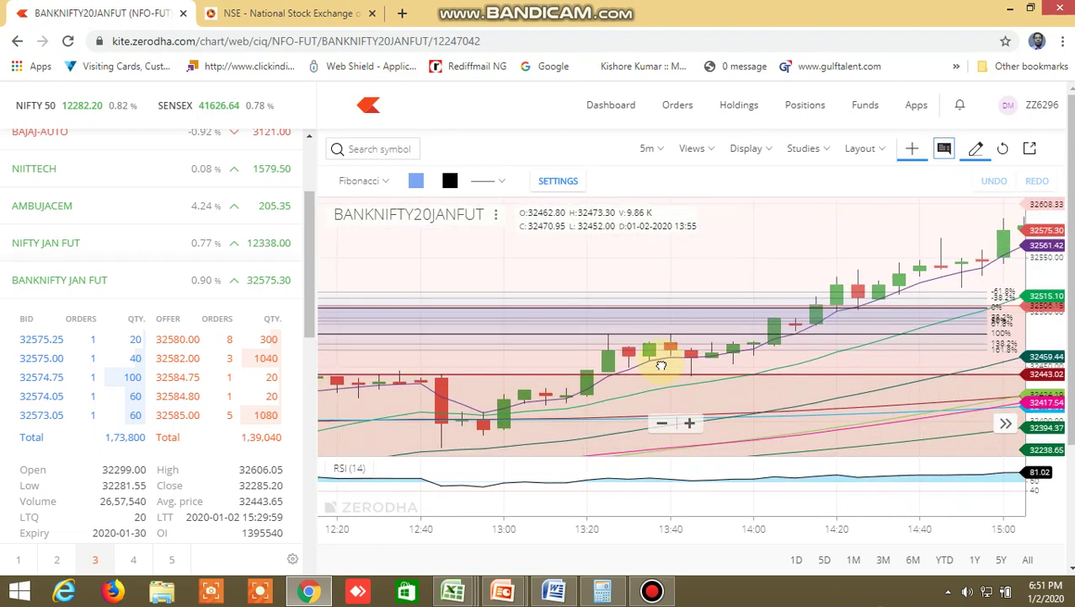
pyautogui.moveTo(934, 367); pyautogui.dragTo(758, 366)
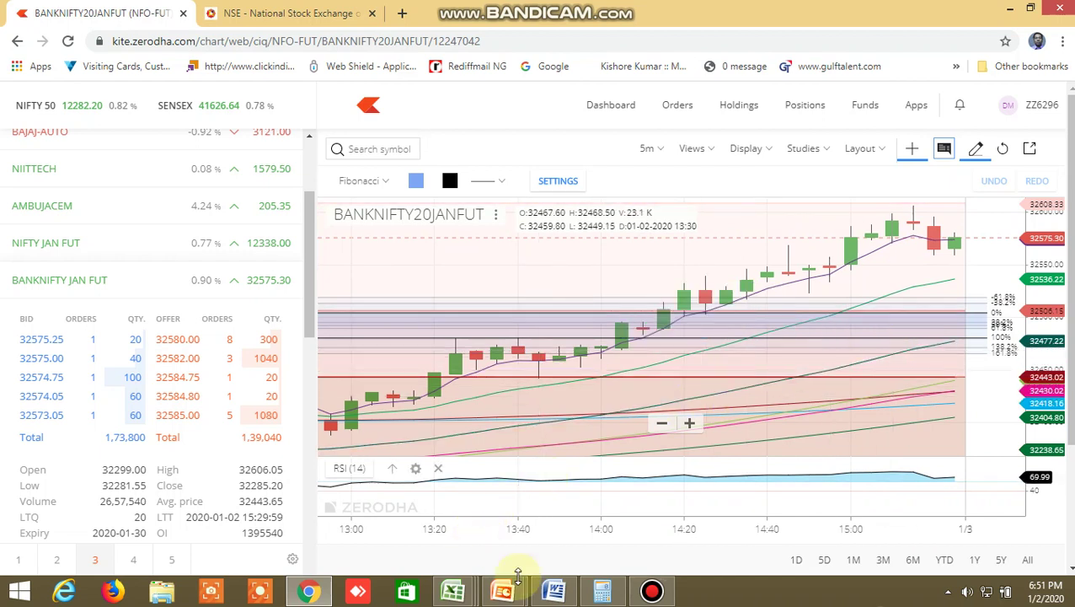
# - Switch back to the buy/sell levels workbook in Excel to review the upside targets in the NIFTY & BANKNIFTY section
pyautogui.moveTo(453, 590)
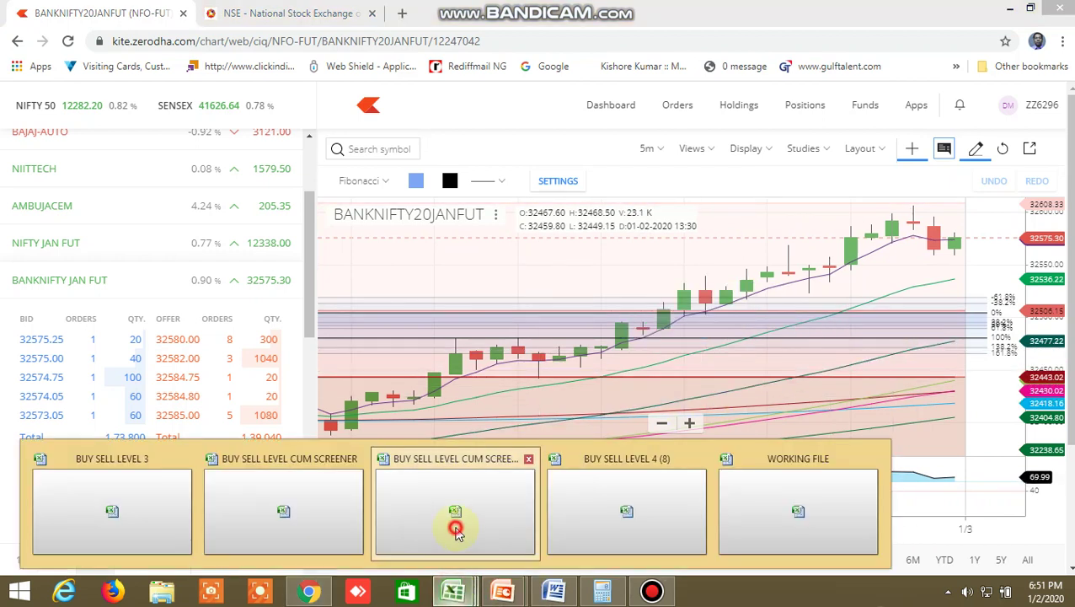
pyautogui.click(456, 521)
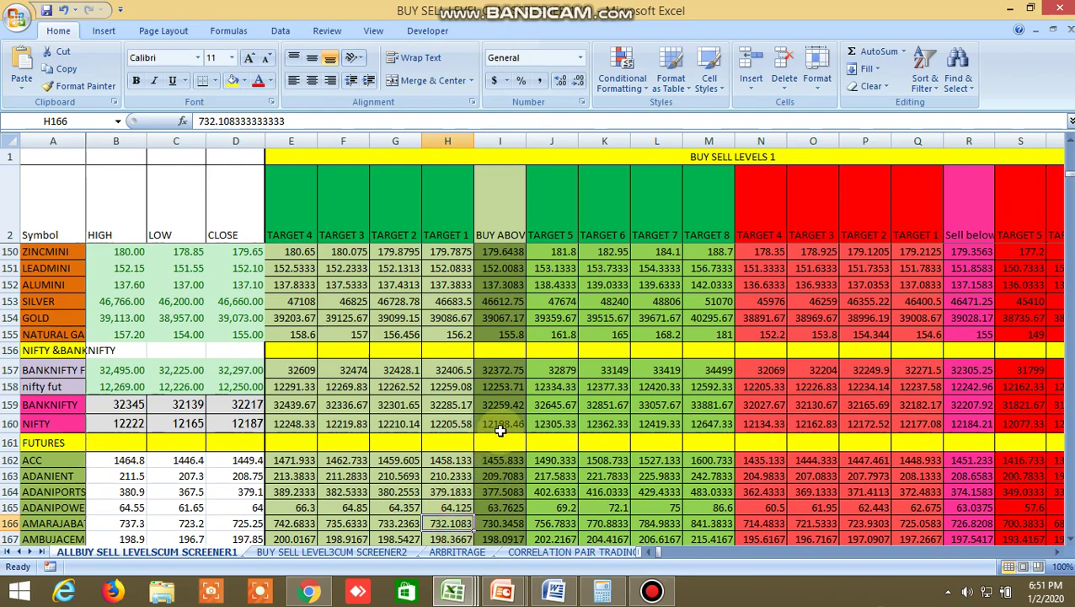